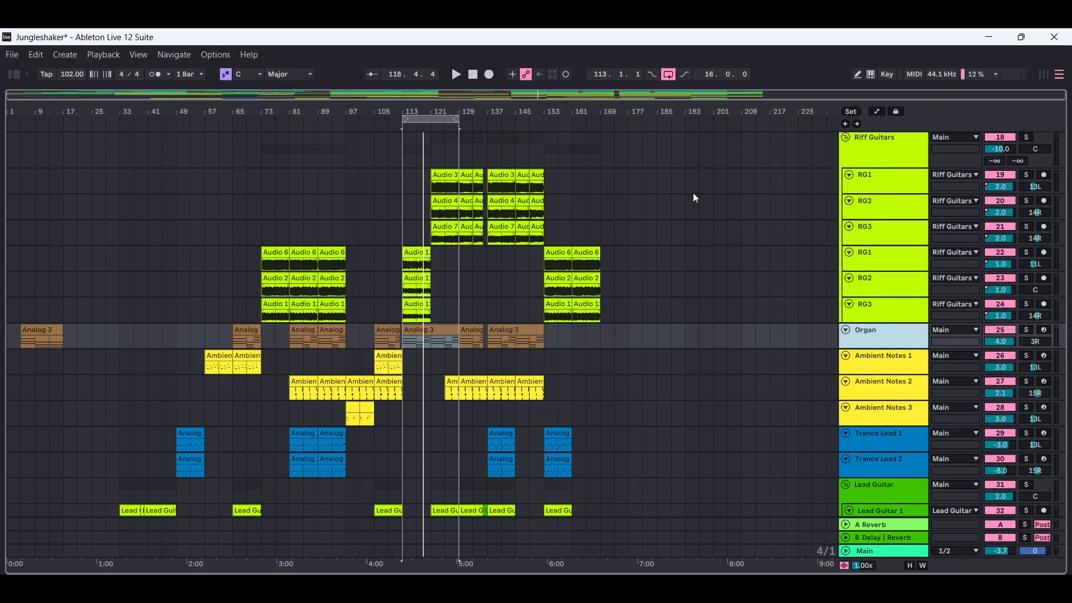
- Play the looped section from bar 113, soloing the Organ track for part of it, and stop playback
left_click(456, 74)
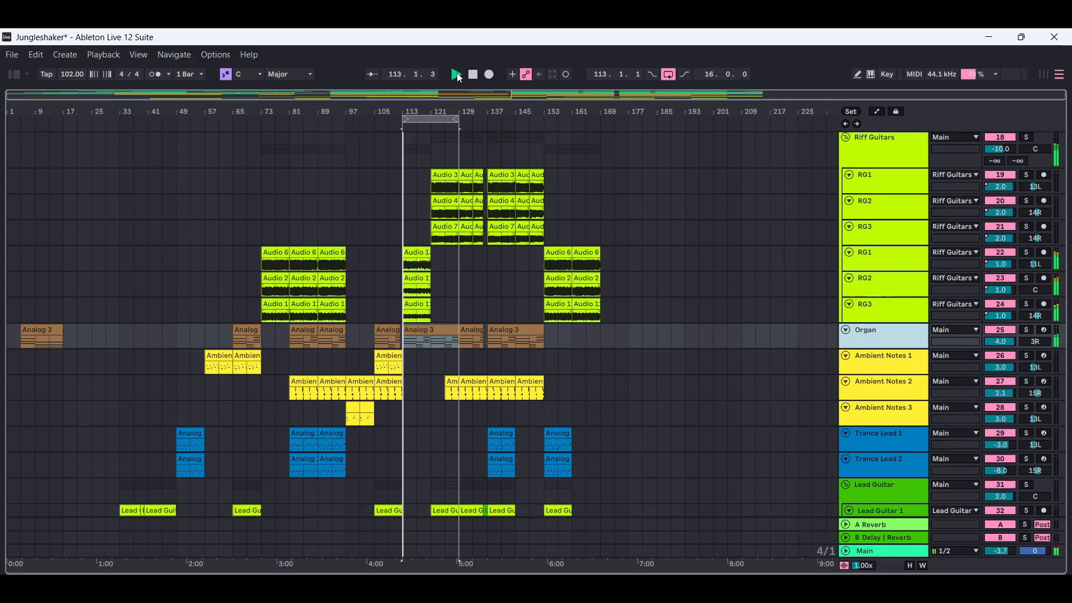
left_click(1025, 330)
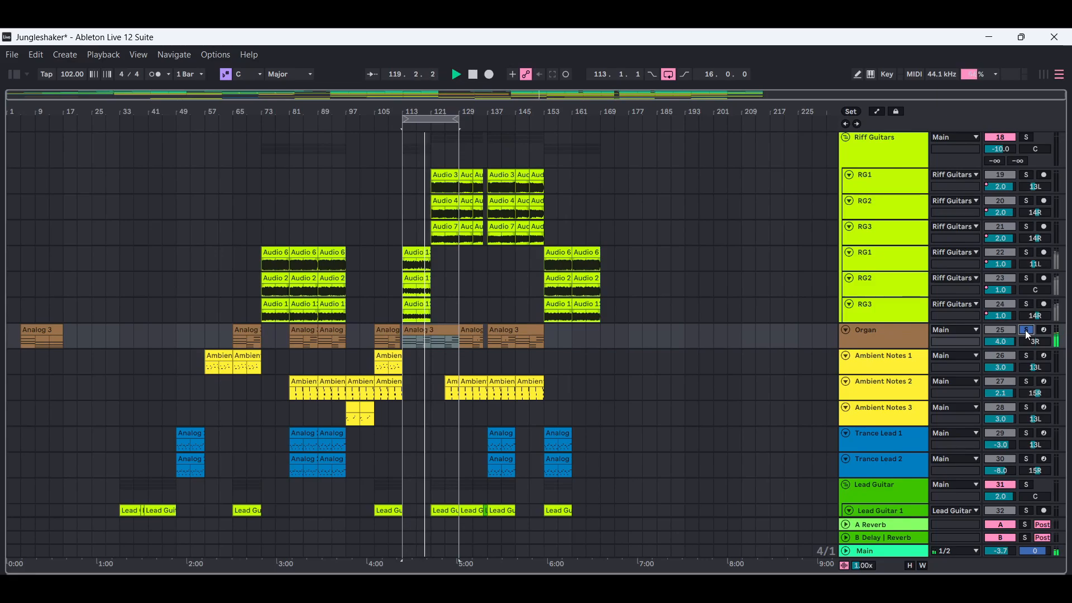
left_click(1027, 330)
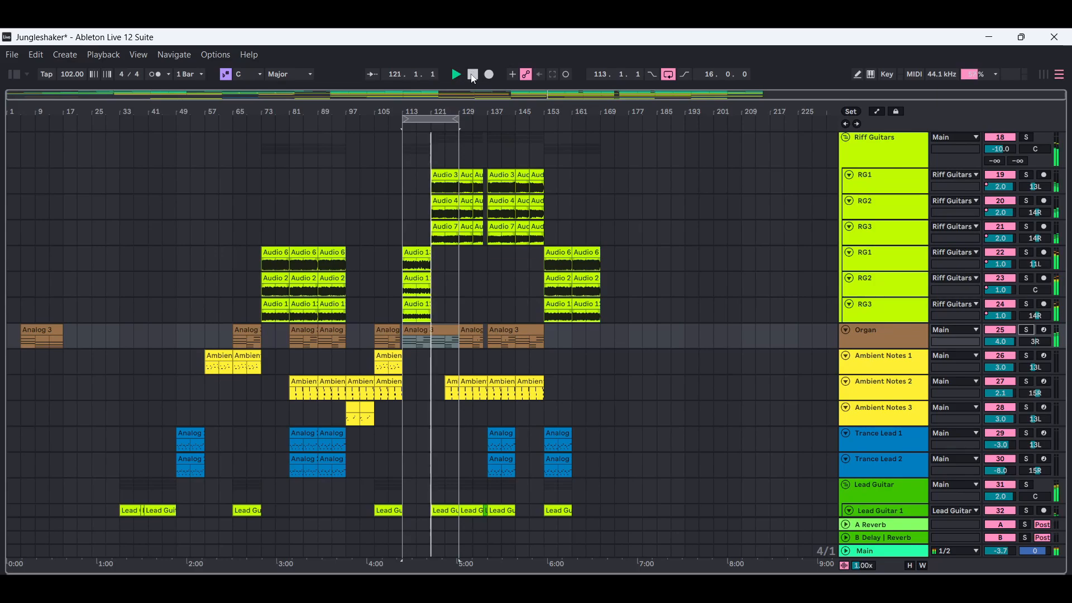
left_click(474, 76)
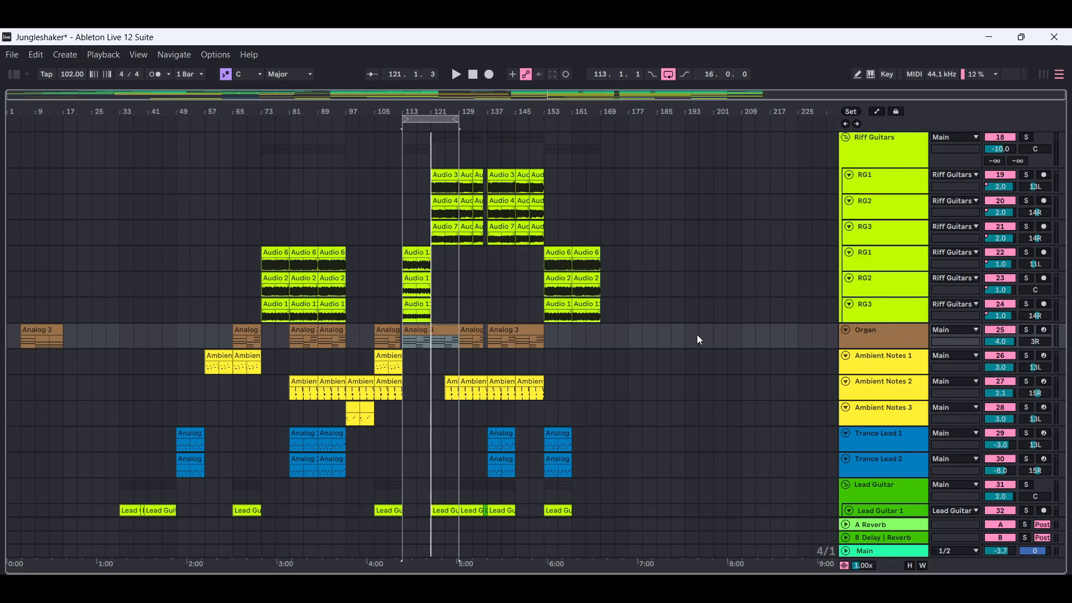
- Show the Organ track's device chain and browse the Analog presets among the library instruments
double_click(900, 330)
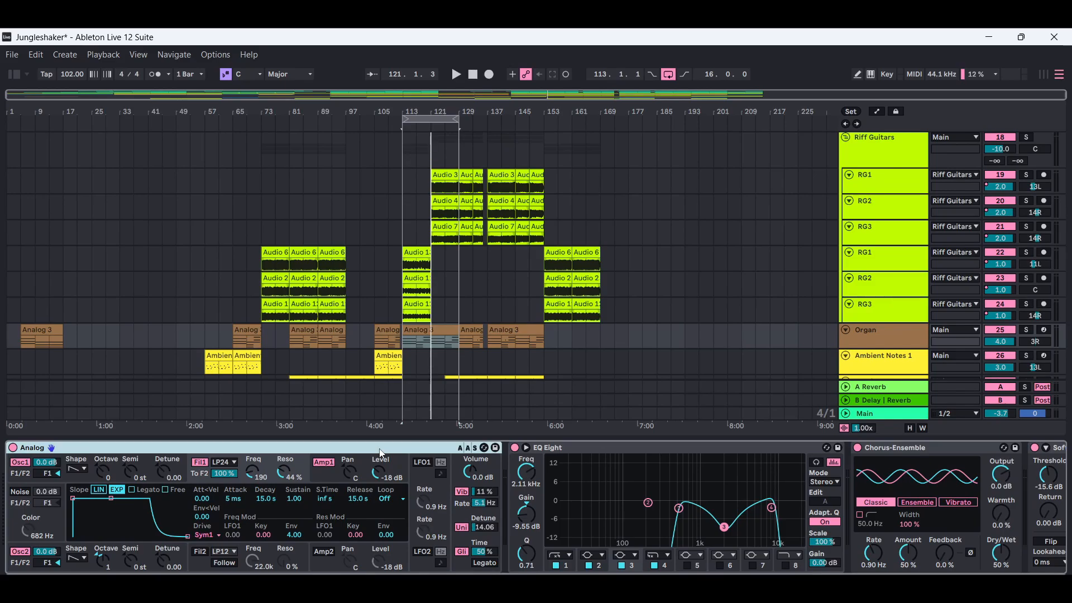
left_click(16, 74)
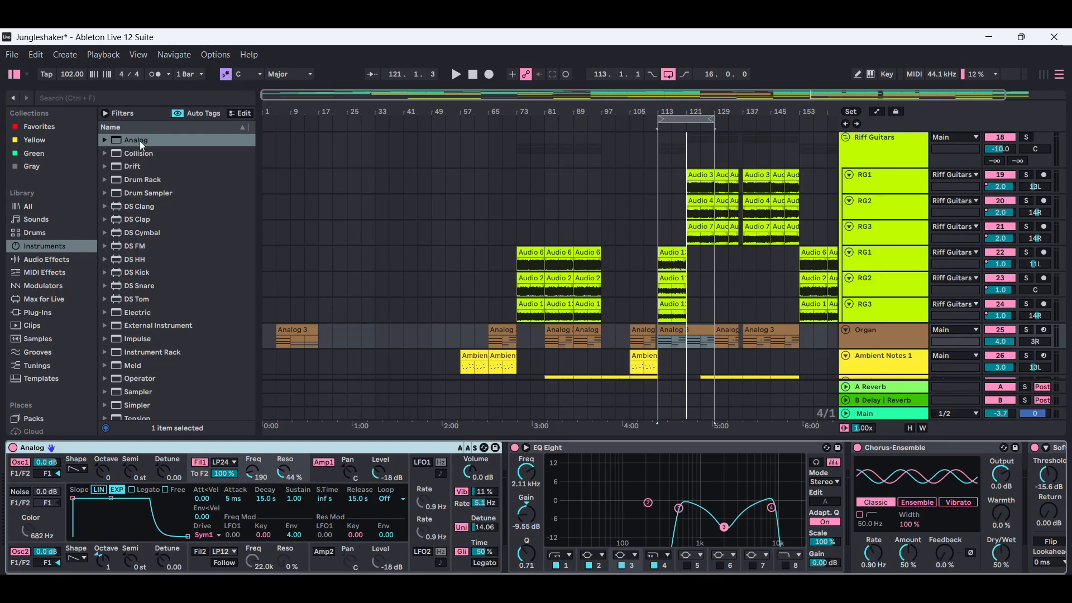
left_click(104, 141)
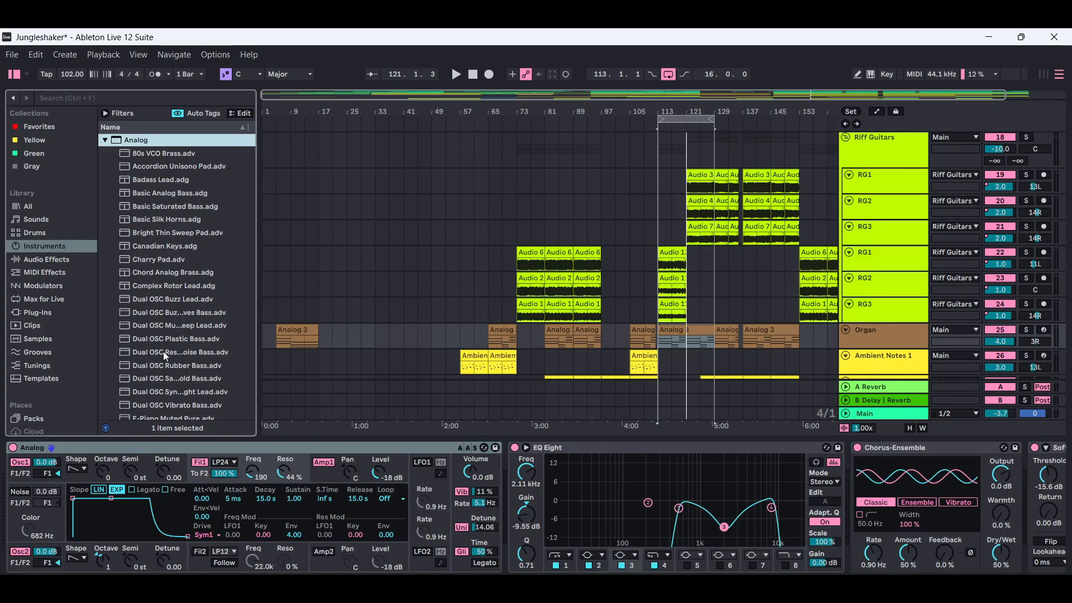
mouse_move(250, 152)
left_mouse_down()
mouse_move(252, 272)
mouse_move(252, 156)
left_mouse_up()
left_click(105, 140)
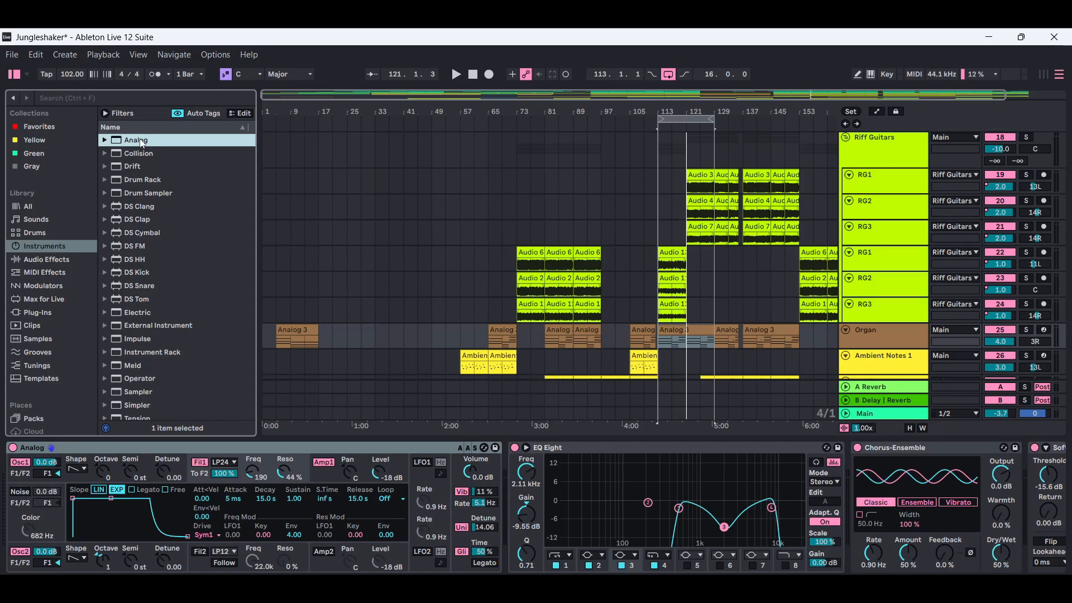
mouse_move(141, 145)
left_mouse_down()
mouse_move(162, 471)
mouse_move(135, 180)
mouse_move(142, 138)
left_mouse_up()
- Review the waveform shape options for the first oscillator of the Organ's Analog synth
left_click(84, 468)
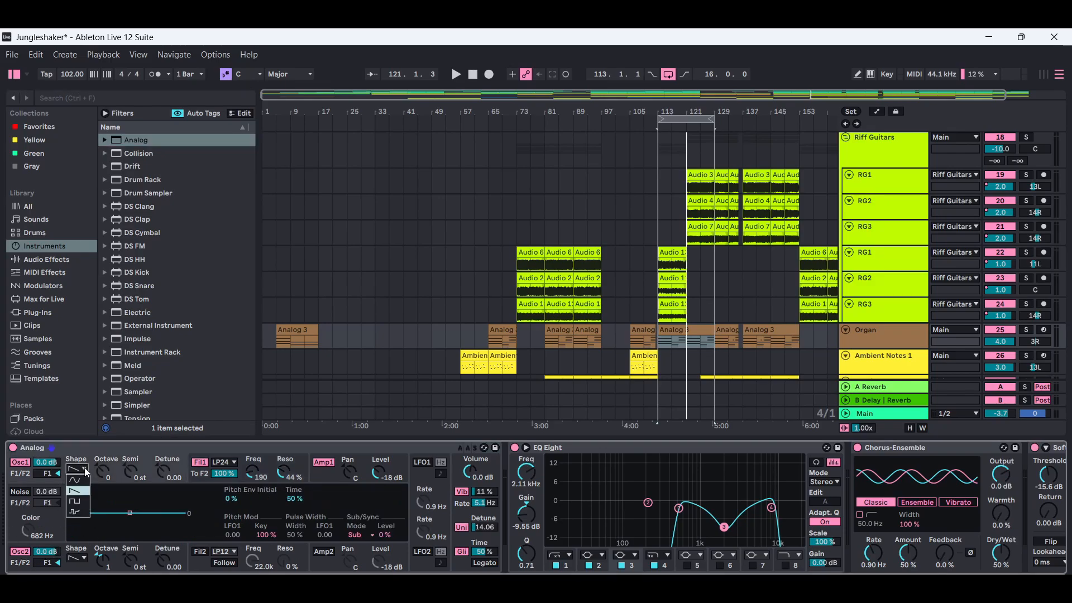
left_click(85, 467)
left_click(84, 468)
left_click(84, 467)
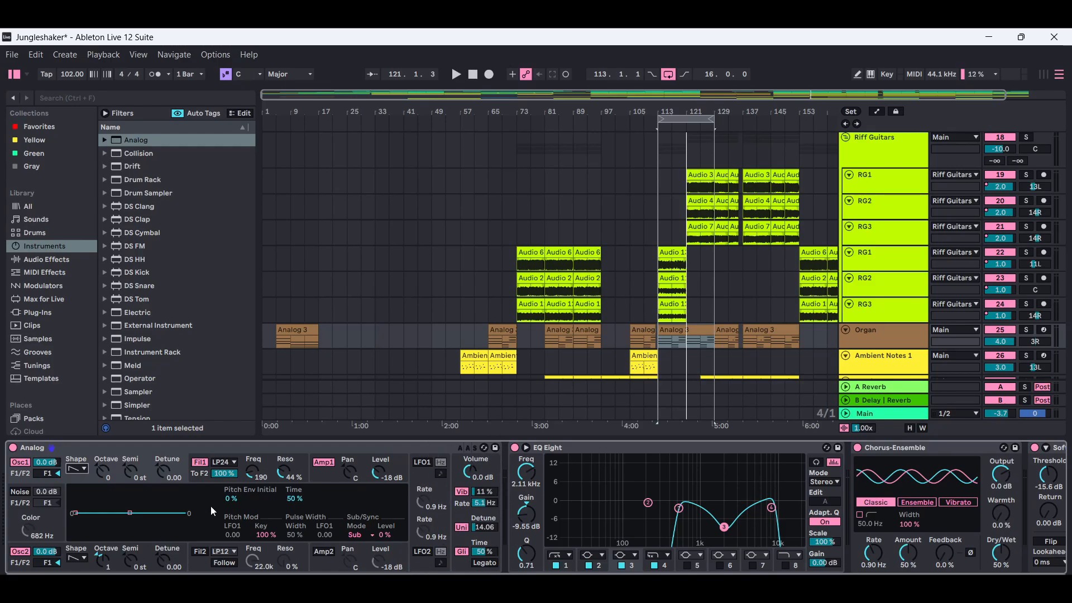
double_click(253, 471)
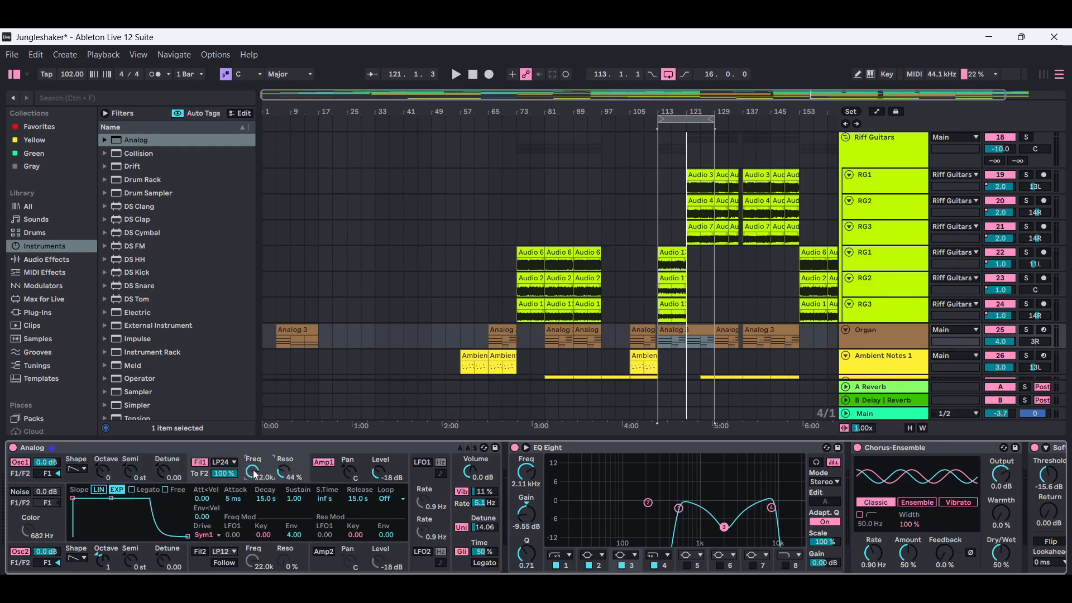
left_click(36, 54)
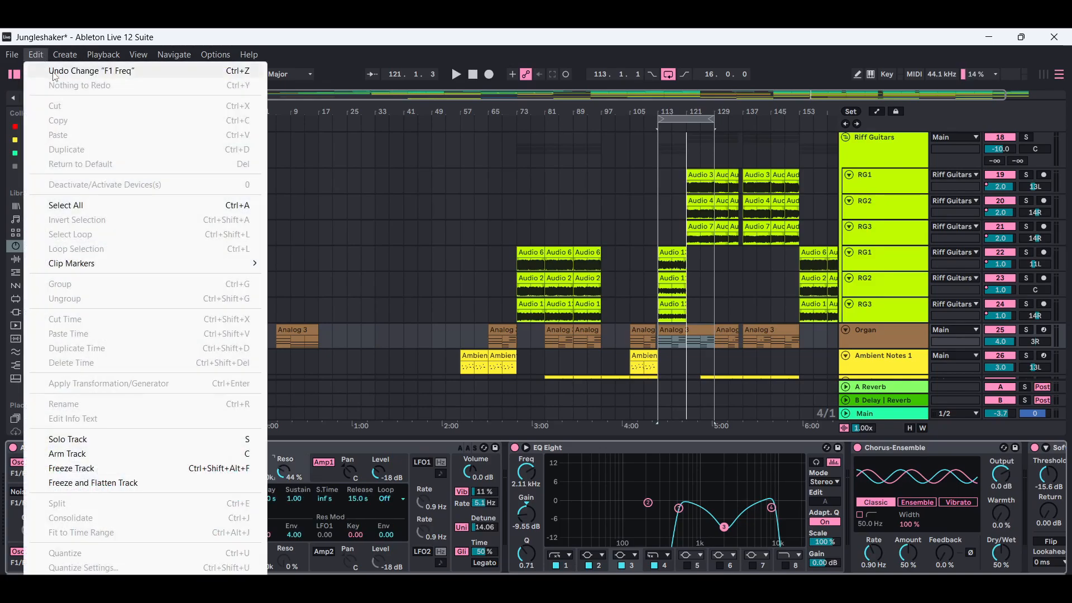
left_click(61, 69)
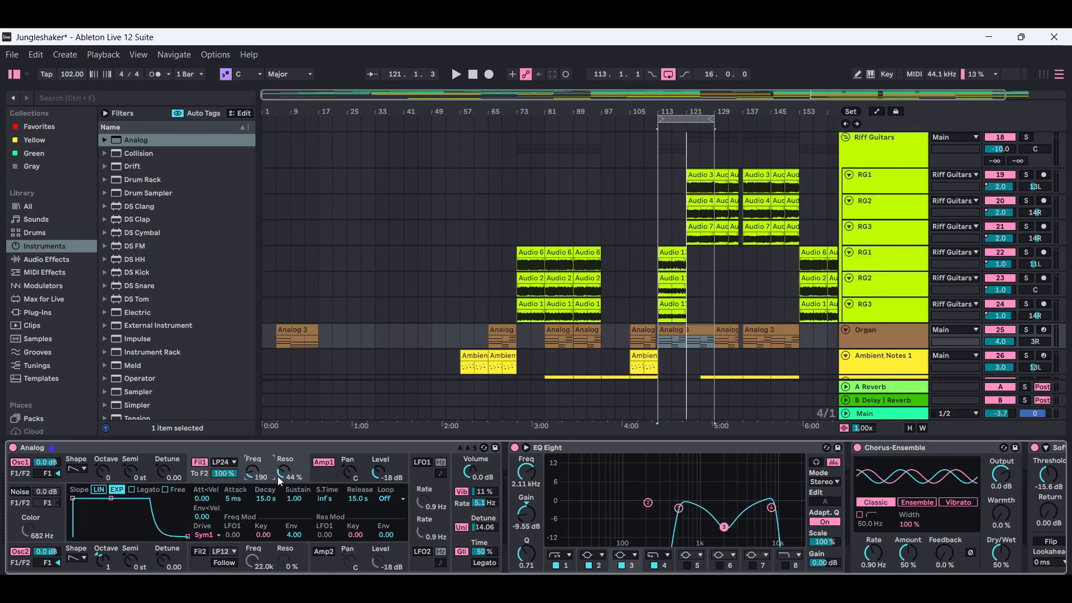
- Show the Info View, then try a 3.54 s decay on Analog's Filter 1 envelope and undo it
left_click(105, 427)
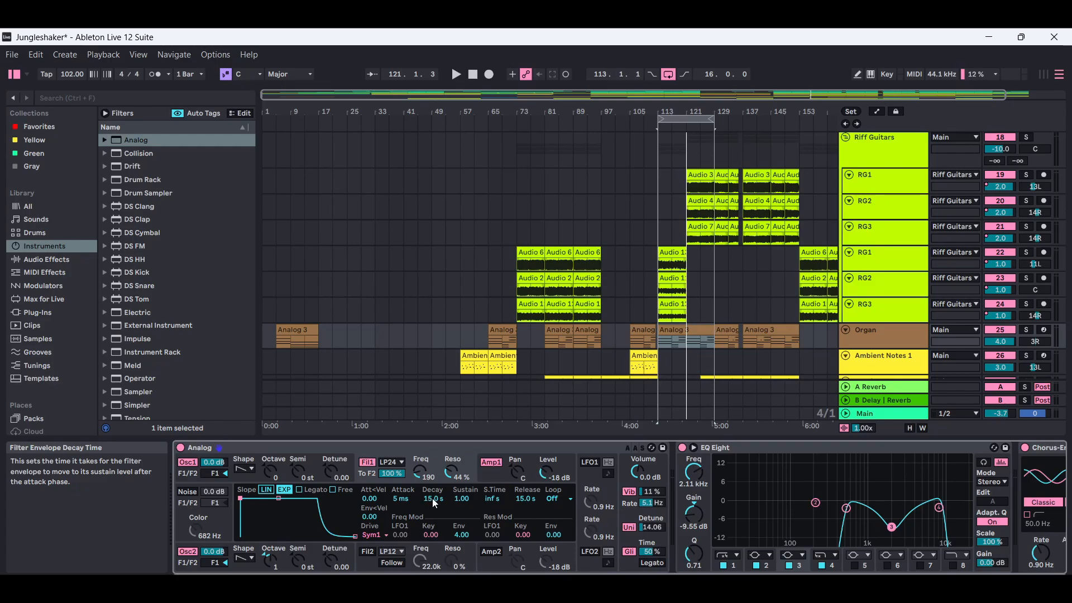
left_click_drag(279, 498, 272, 499)
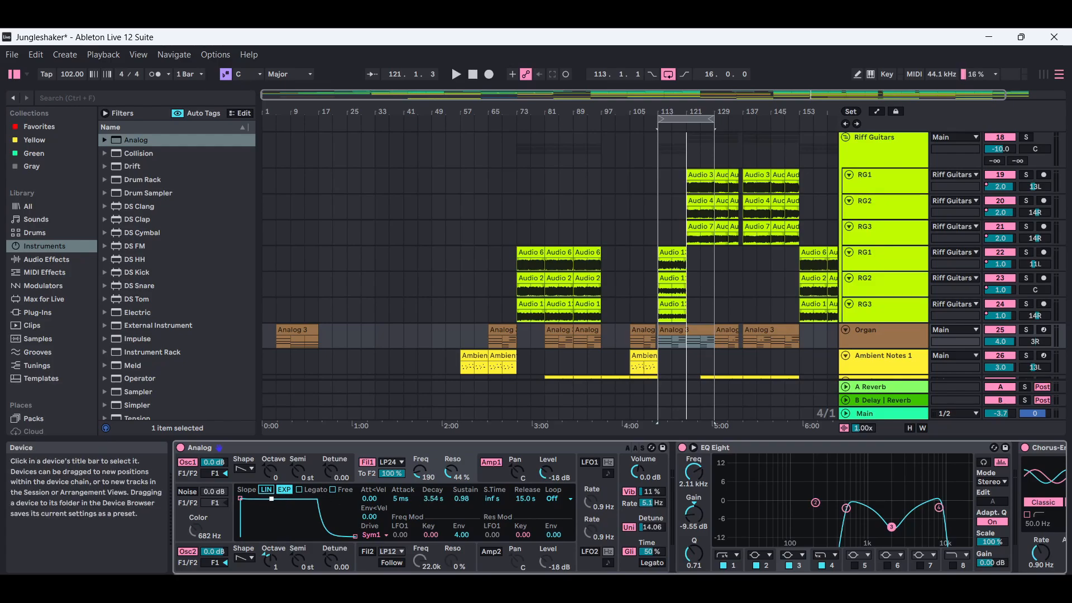
key("ctrl+z")
left_click_drag(949, 582, 970, 582)
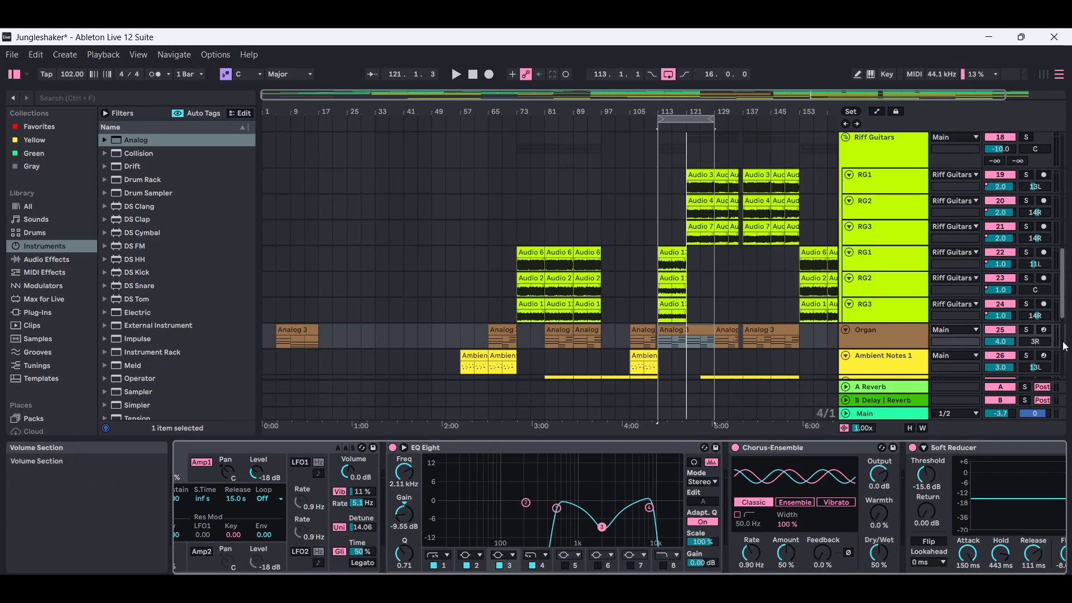
- Show the Mid Pad track's devices and play it soloed from its bar 113 clip, then stop and unsolo it
left_click_drag(1063, 290, 1057, 243)
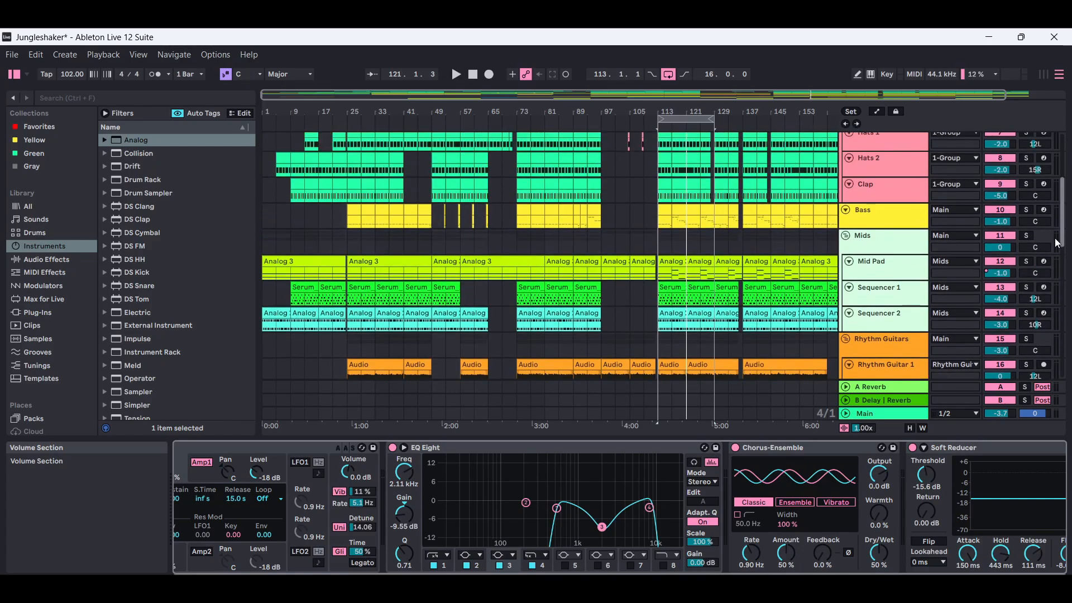
left_click(902, 266)
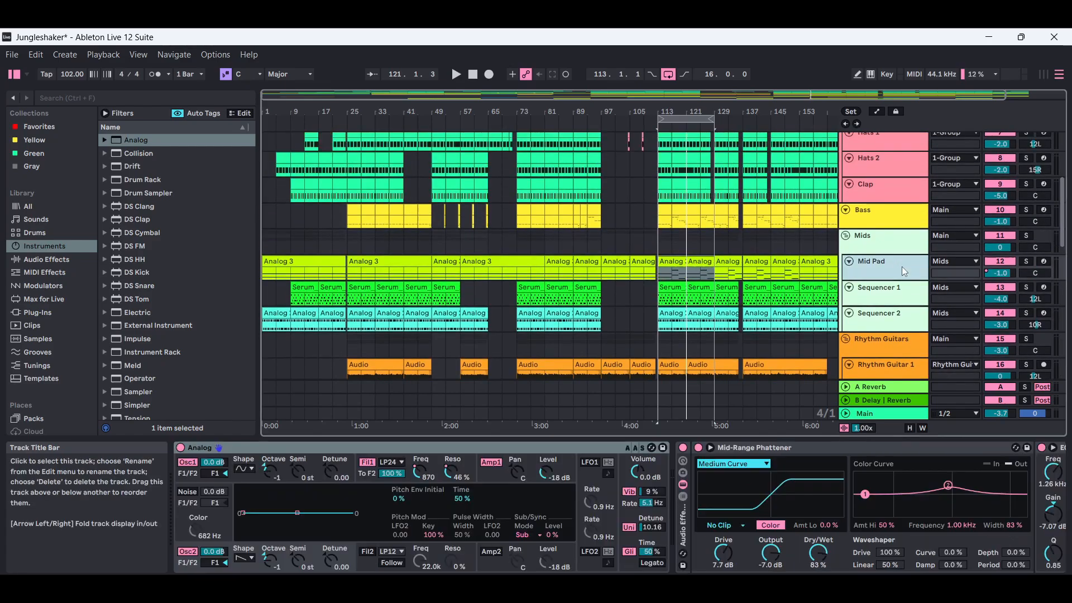
left_click(674, 263)
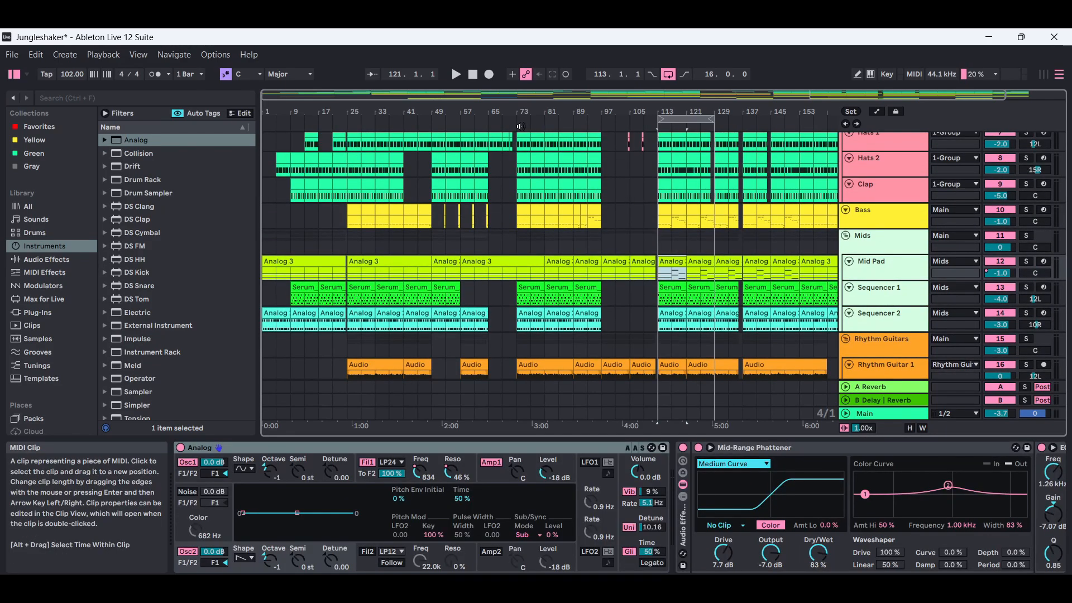
left_click(455, 74)
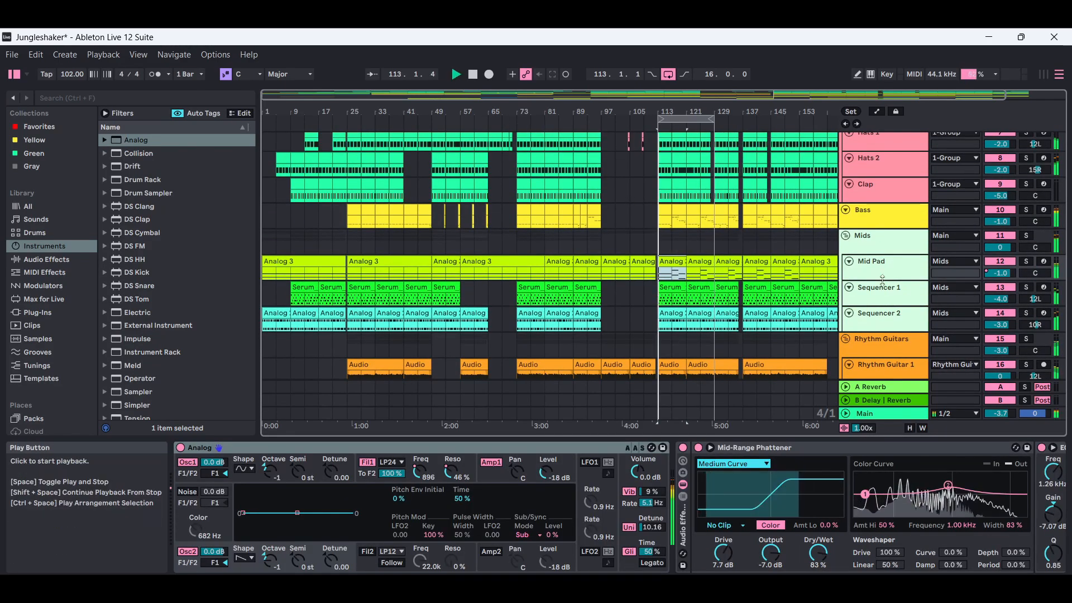
left_click(1027, 262)
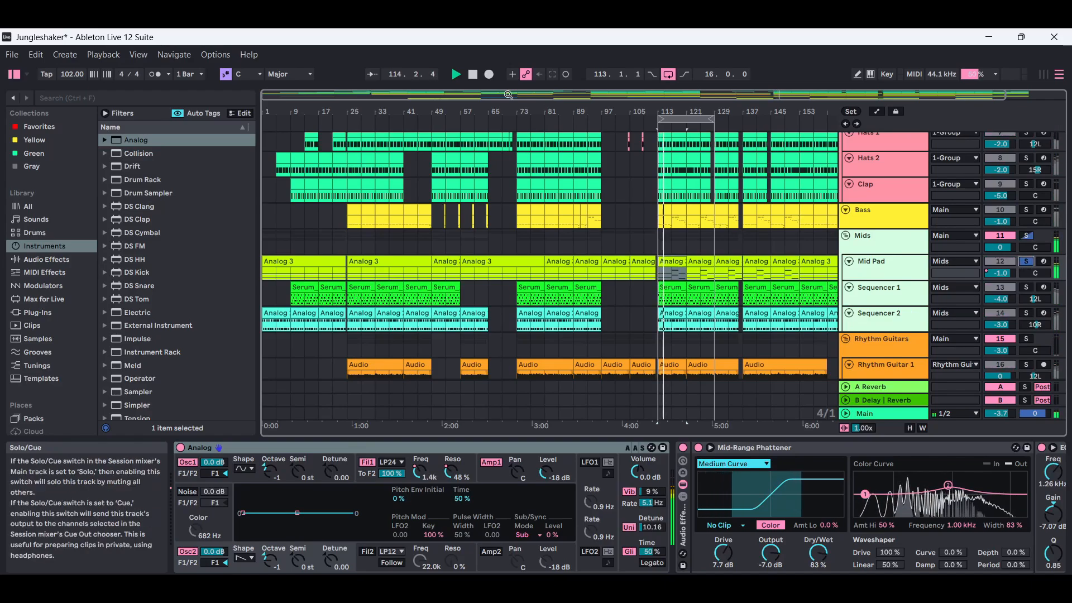
left_click(472, 74)
left_click(1029, 262)
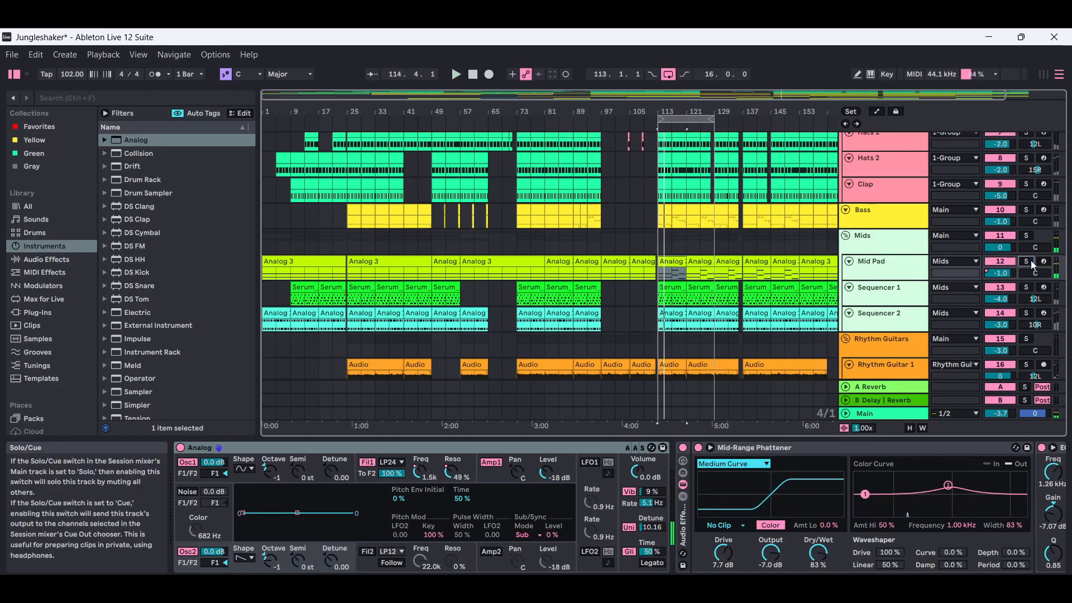
double_click(916, 269)
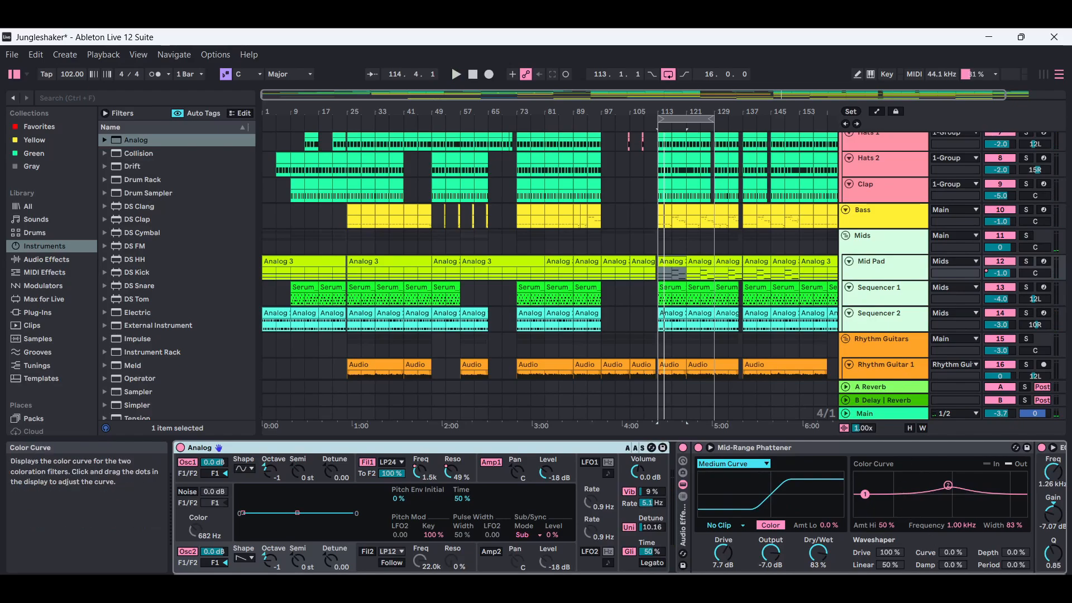
left_click(901, 274)
left_click_drag(971, 580, 1005, 581)
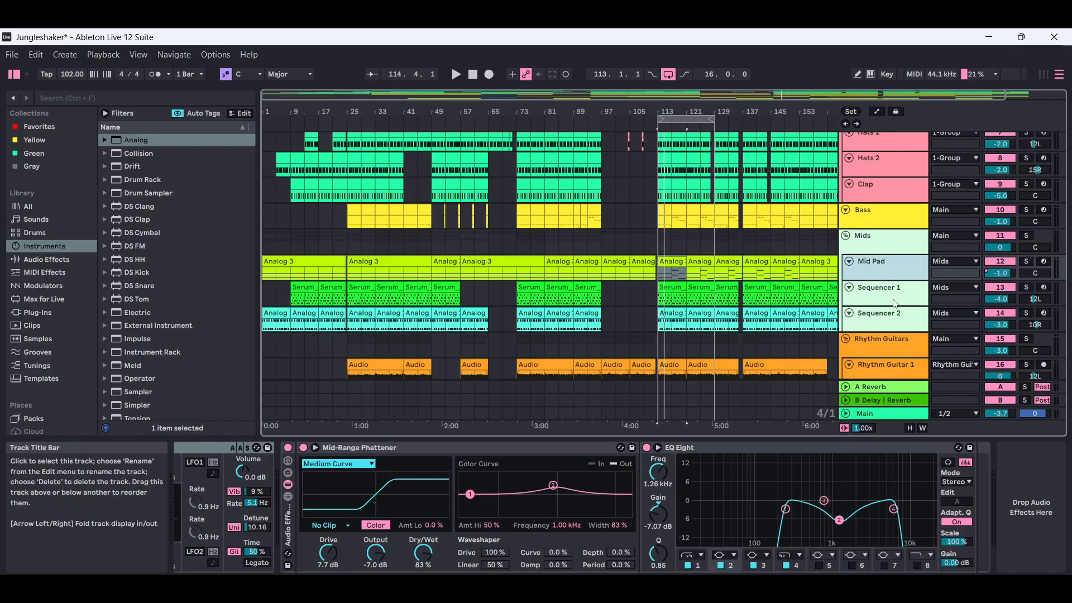
left_click(840, 554)
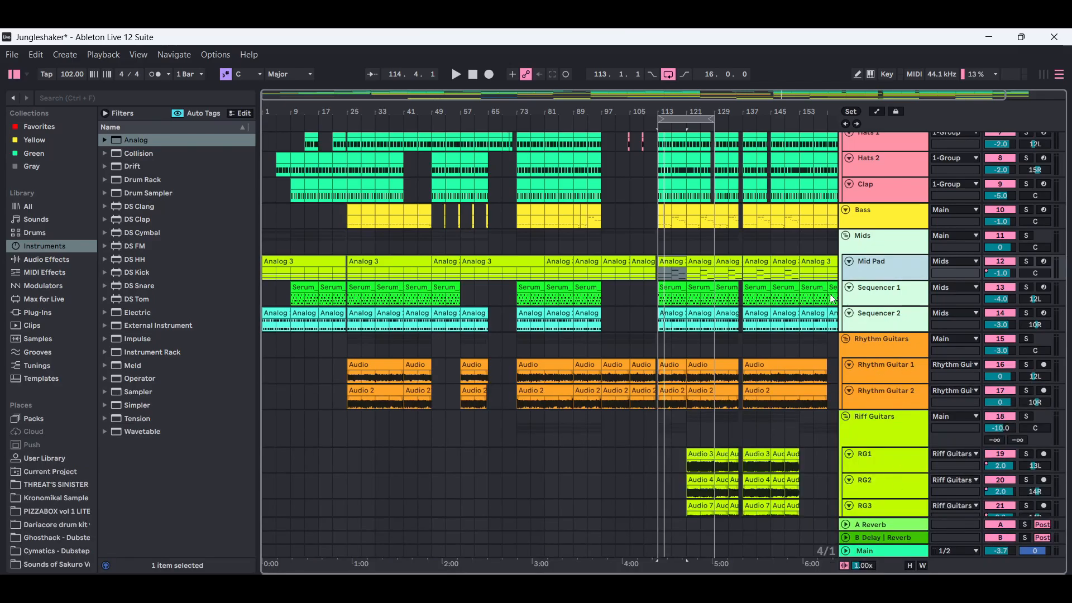
double_click(891, 268)
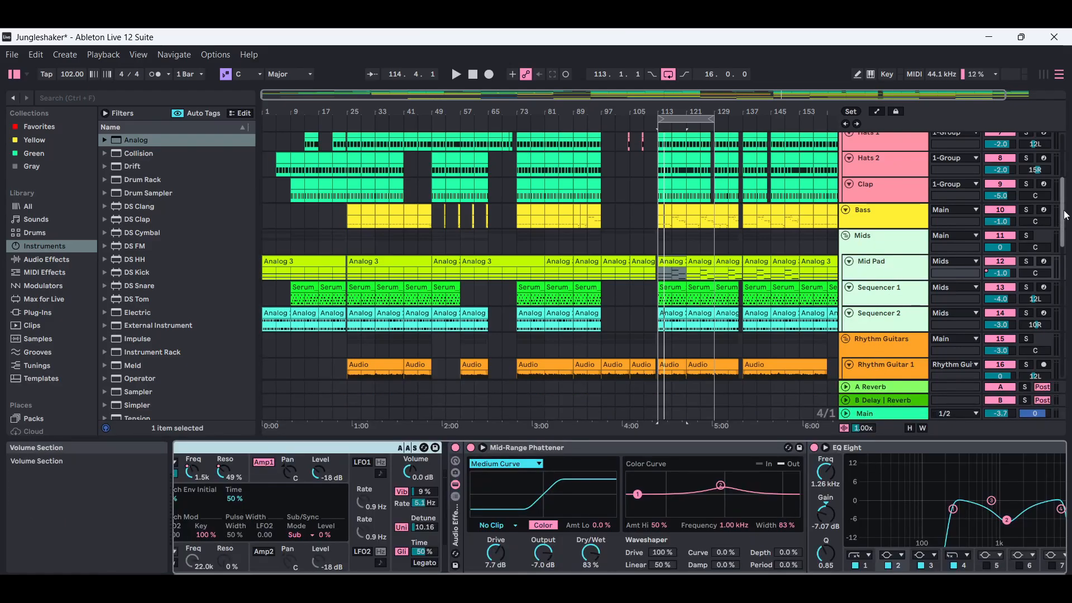
- Return to the Organ track and examine its EQ Eight, Chorus-Ensemble, Soft Reducer and Reverb effects
left_click_drag(1062, 212, 1067, 306)
left_click(892, 256)
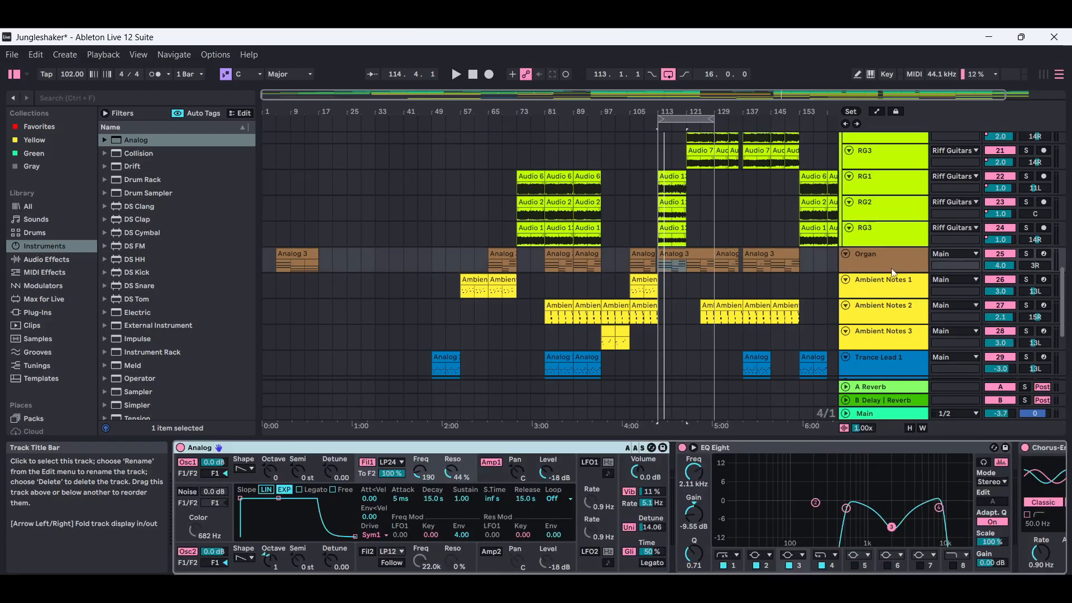
left_click_drag(991, 582, 1014, 583)
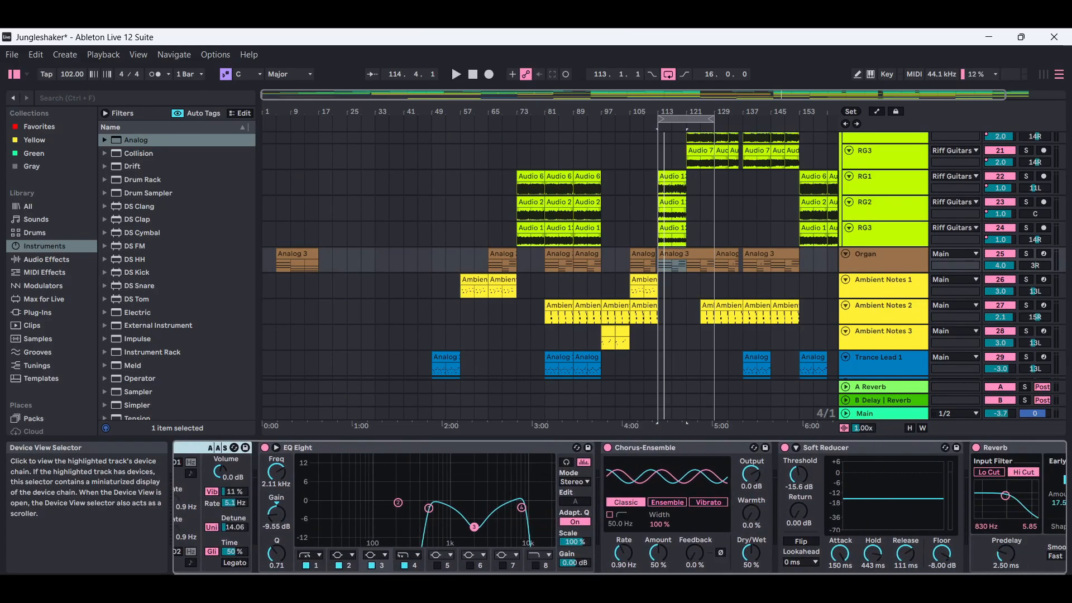
left_click(702, 448)
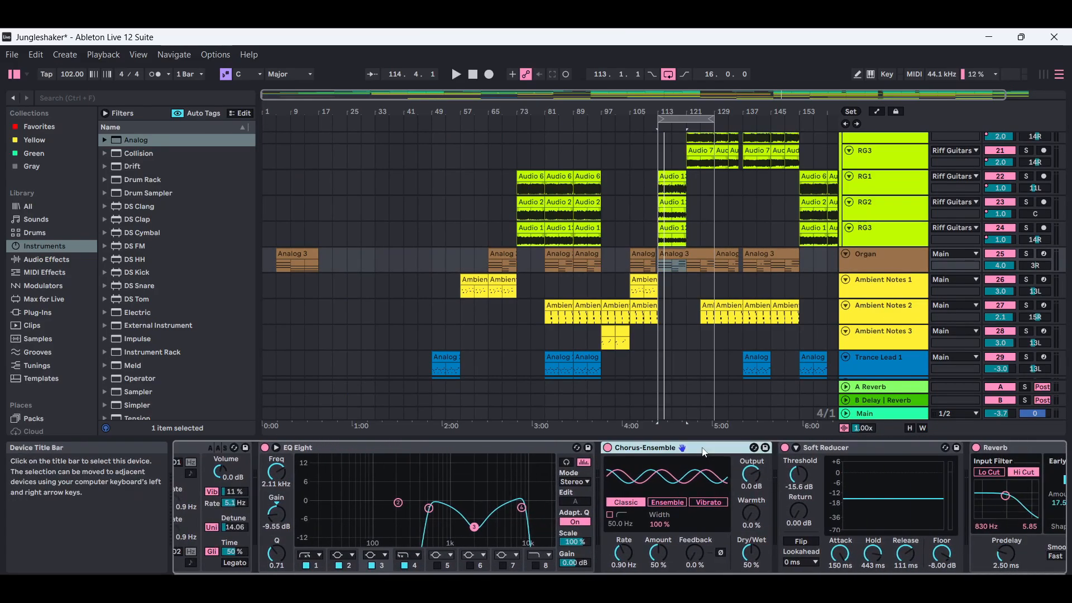
double_click(888, 449)
double_click(786, 467)
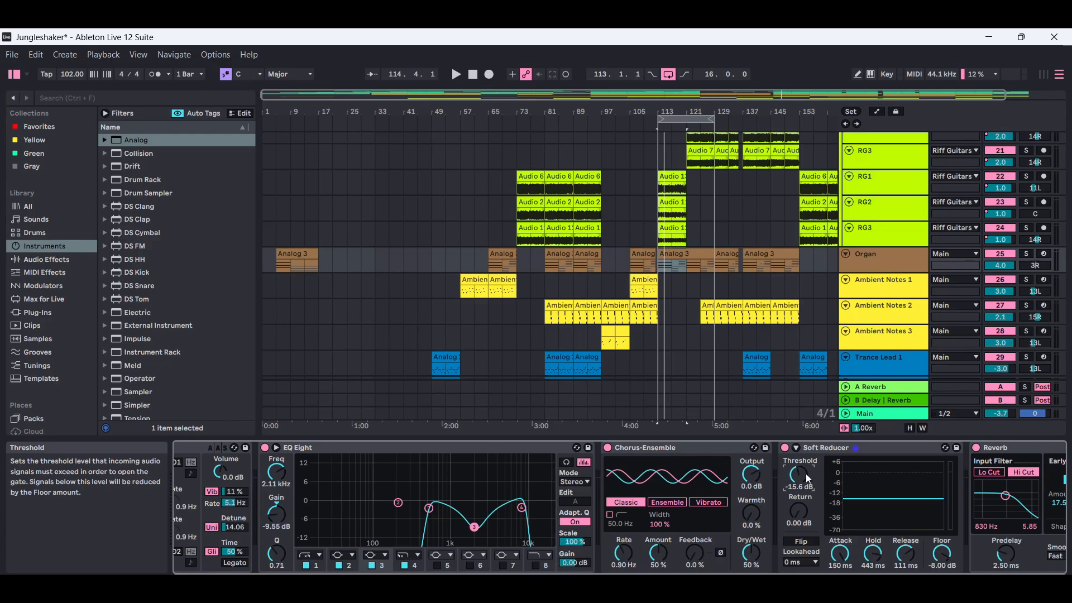
left_click_drag(985, 582, 1007, 582)
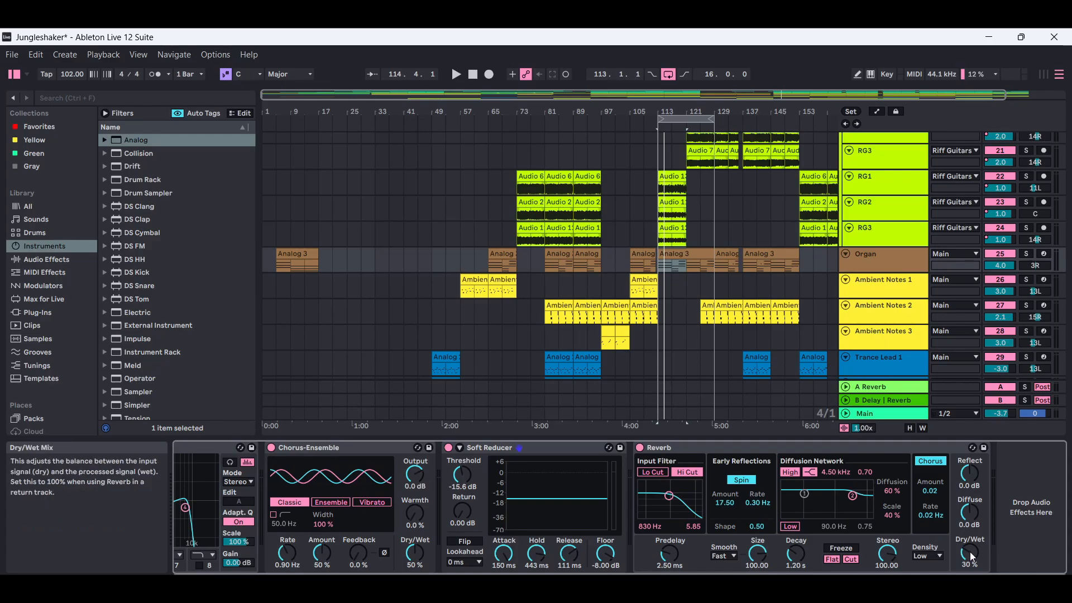
left_click_drag(992, 583, 979, 583)
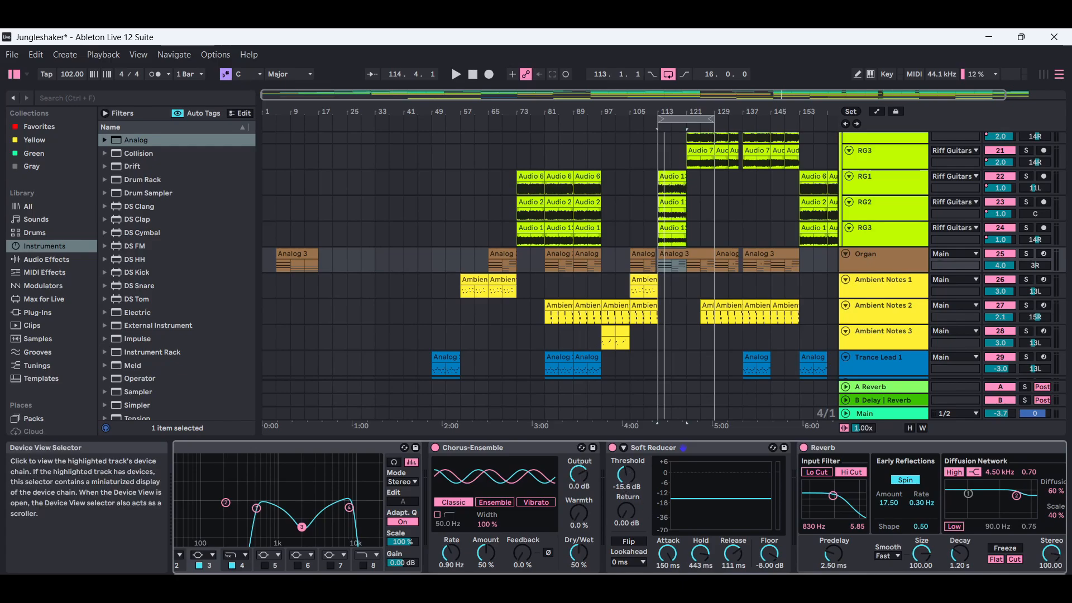
scroll(620, 507, "left", 5)
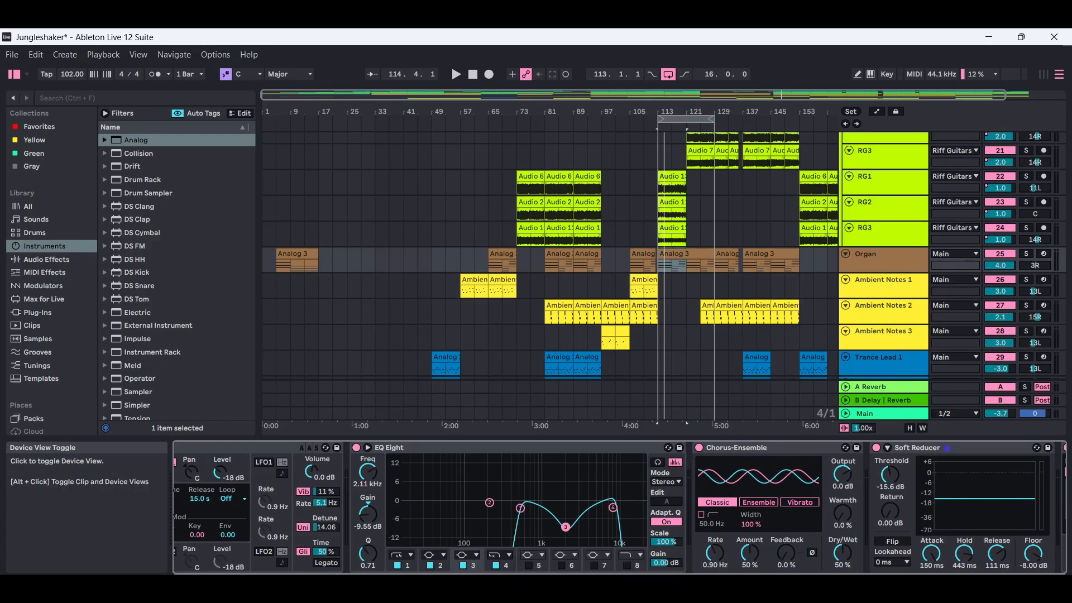
- Hide the device chain and select the Organ clip that starts at bar 113
left_click(1058, 582)
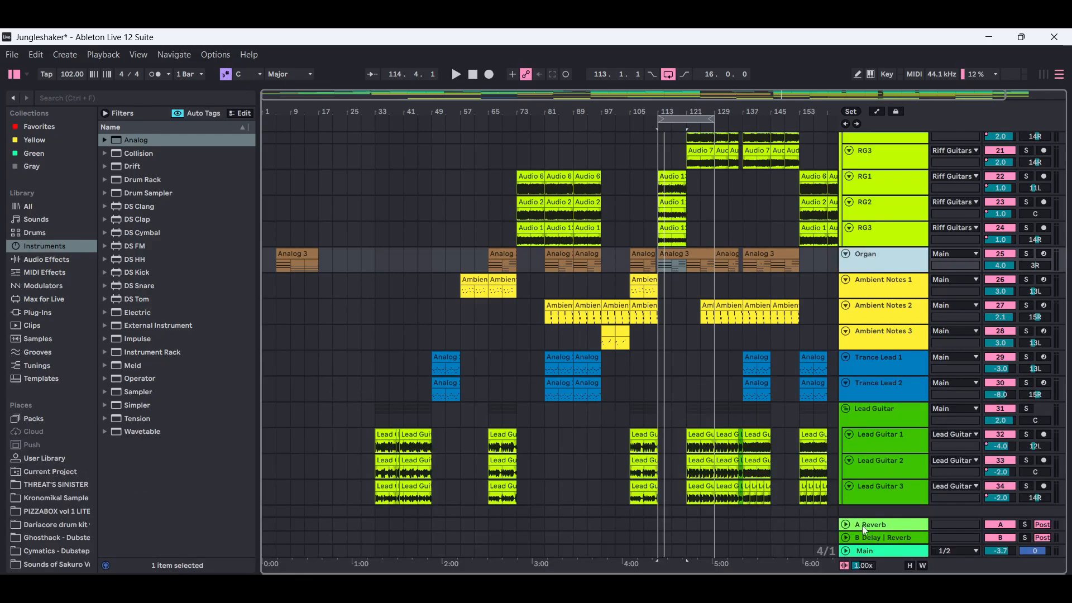
left_click(681, 256)
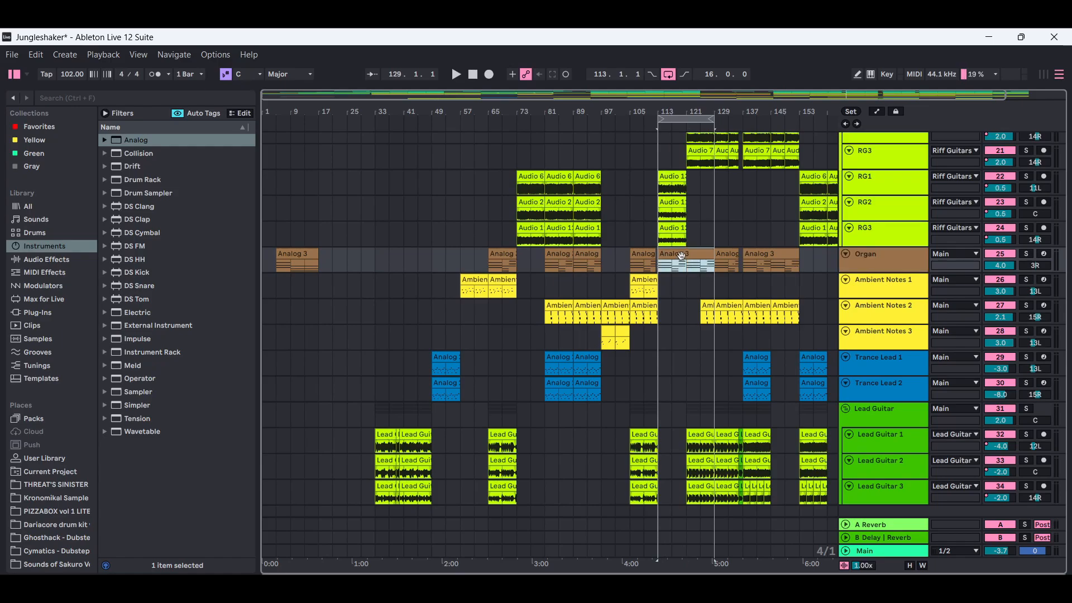
- Open the Mid Pad clip that starts at bar 113, examine its MIDI notes, and hide the clip view
scroll(1063, 343, "up", 4)
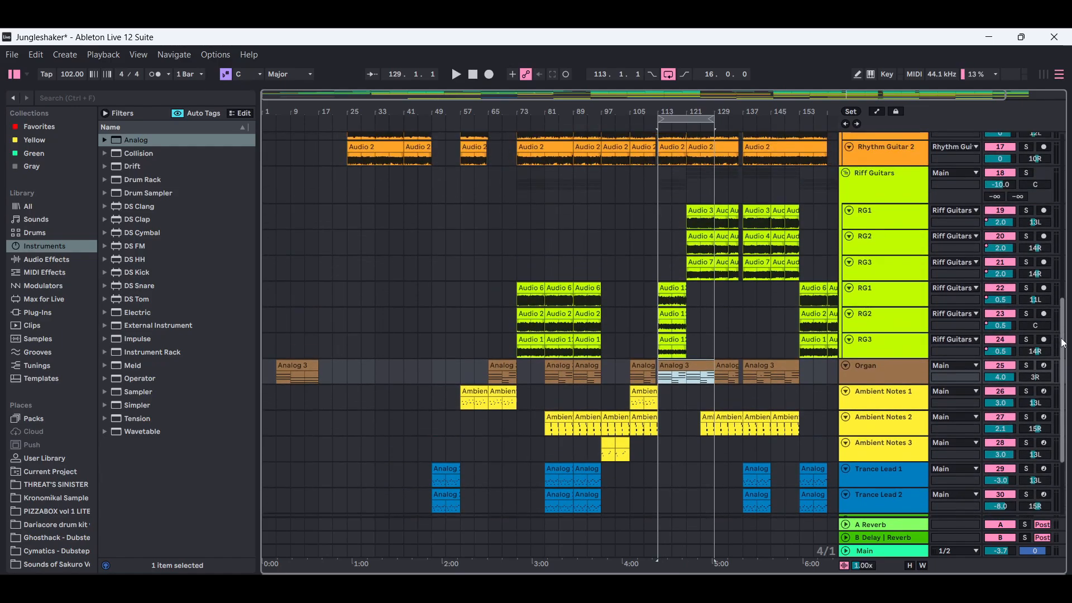
scroll(1063, 343, "up", 5)
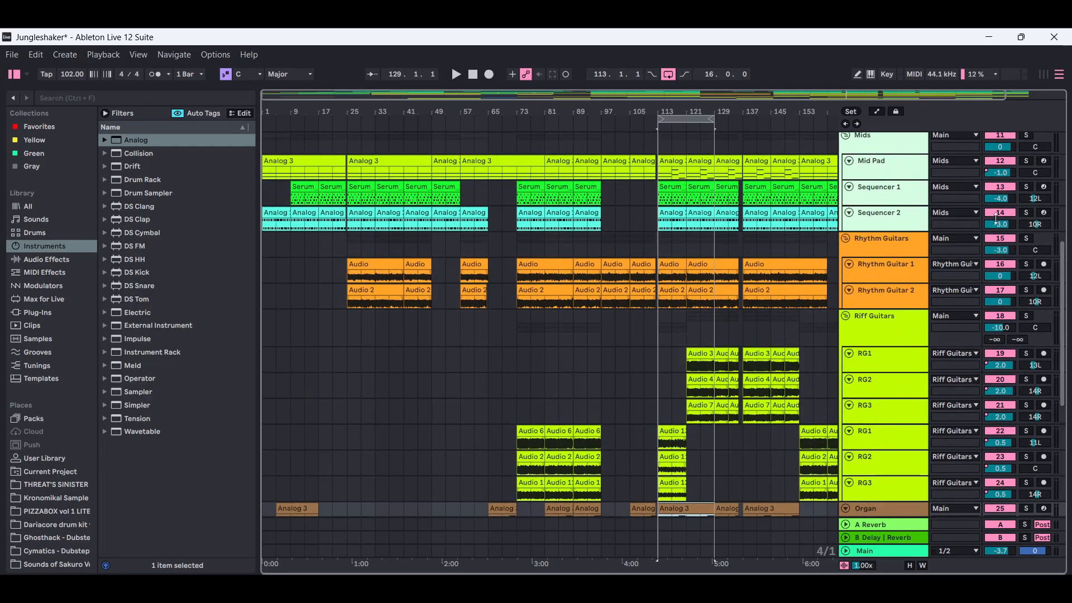
left_click(902, 173)
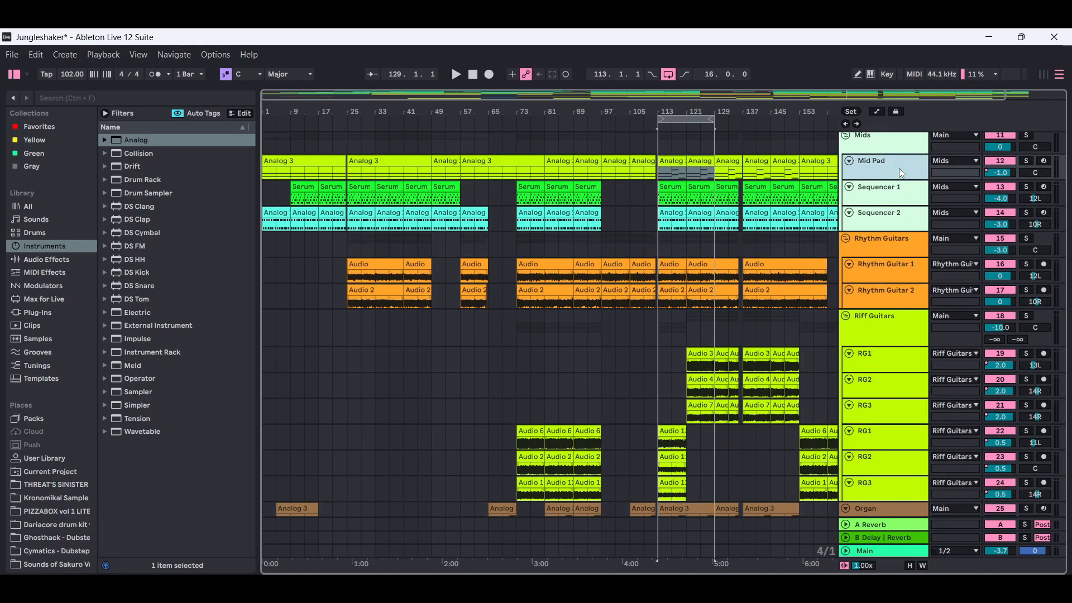
double_click(902, 173)
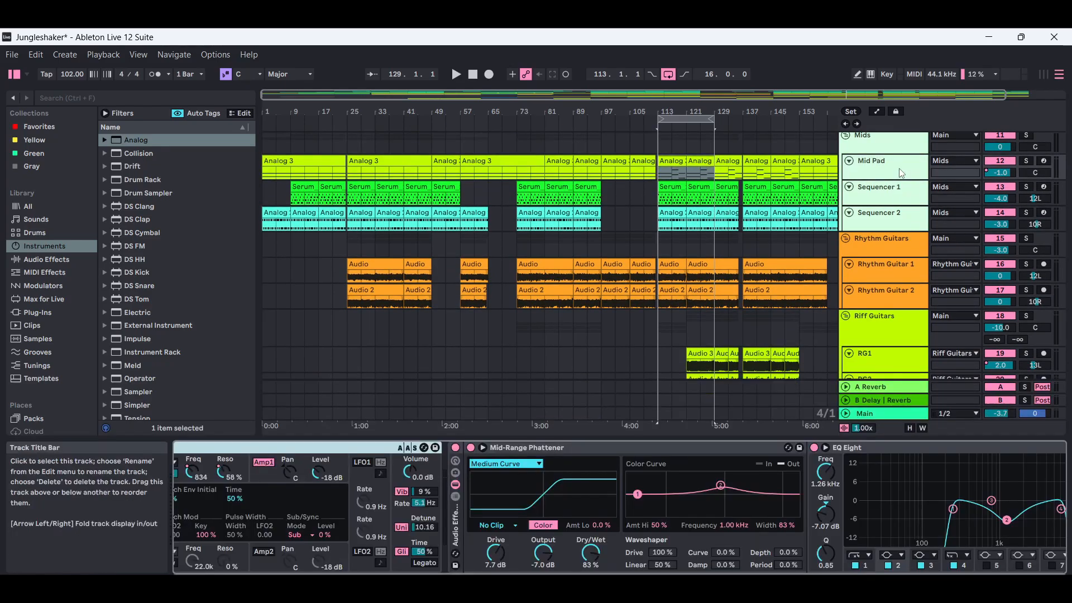
double_click(676, 162)
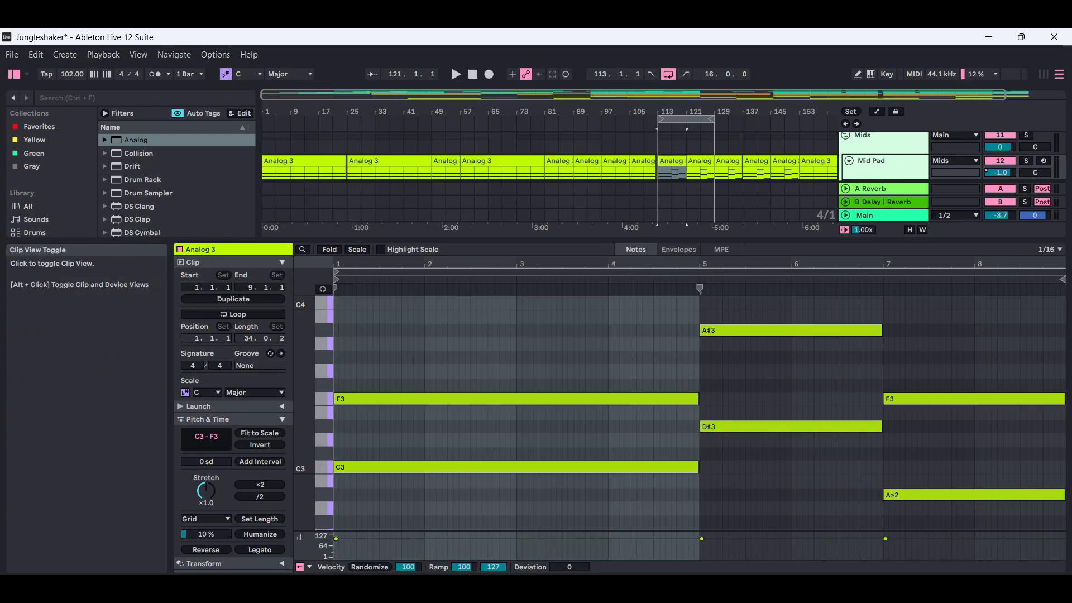
left_click(960, 583)
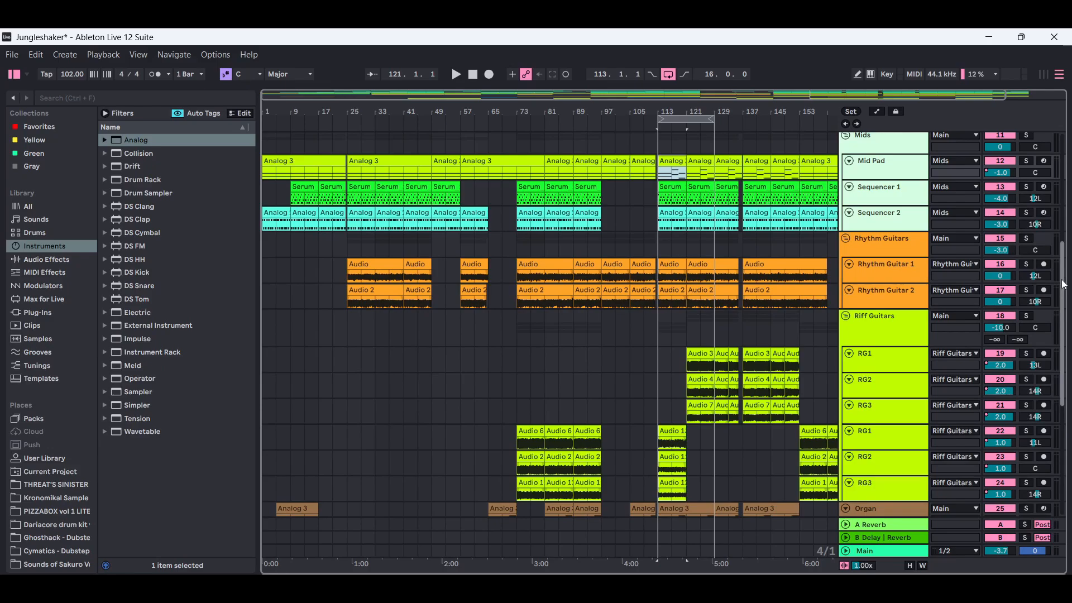
- Open the Organ clip that starts at bar 113, examine its chord notes, and return to the full arrangement
scroll(1063, 284, "down", 5)
left_click(679, 275)
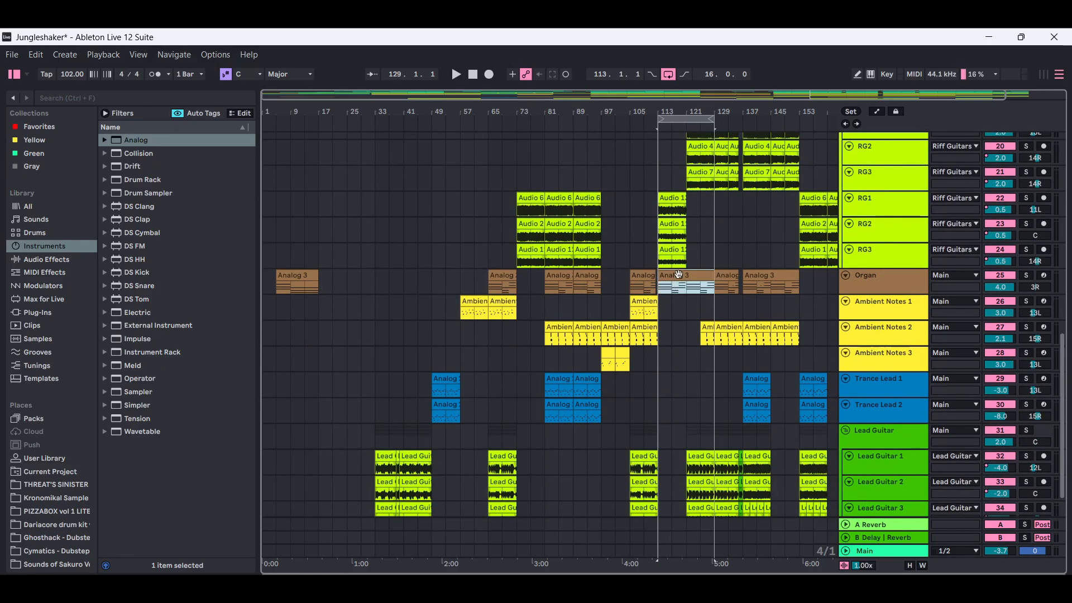
double_click(679, 274)
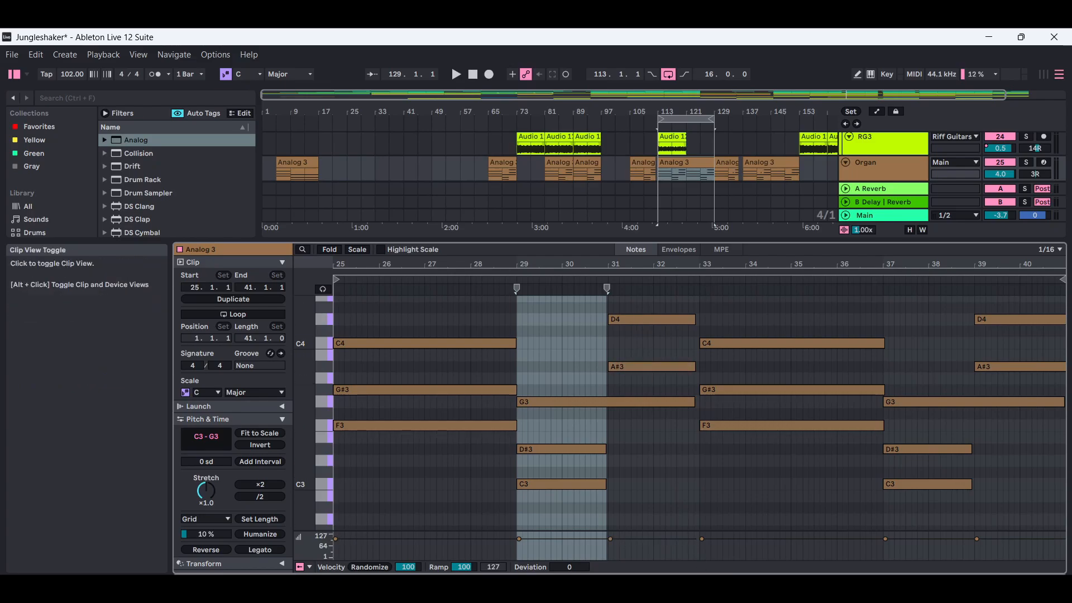
key("ctrl+alt+l")
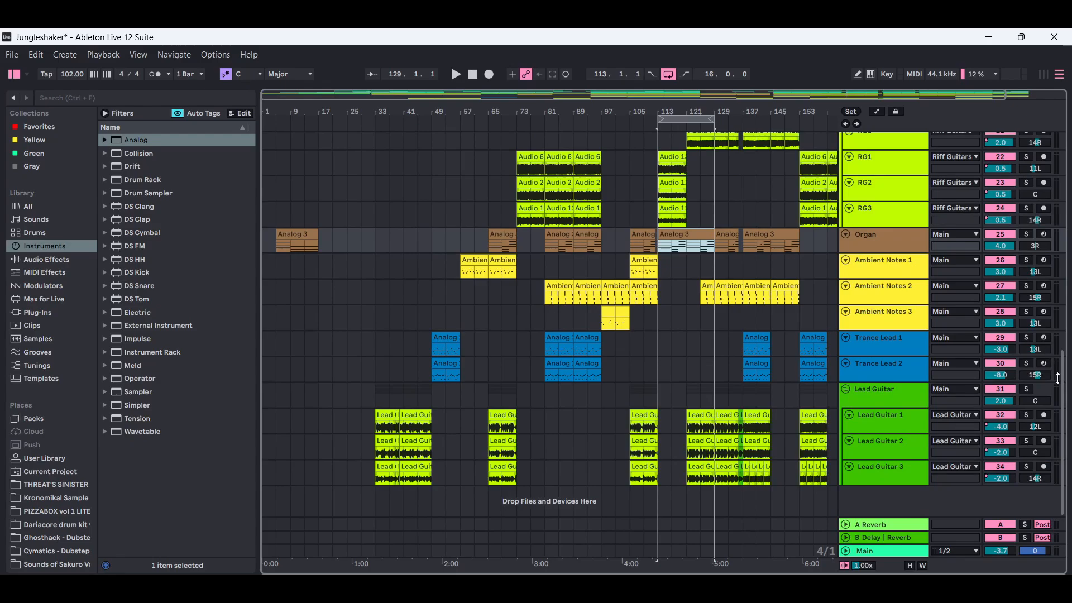
left_click_drag(1061, 384, 1061, 382)
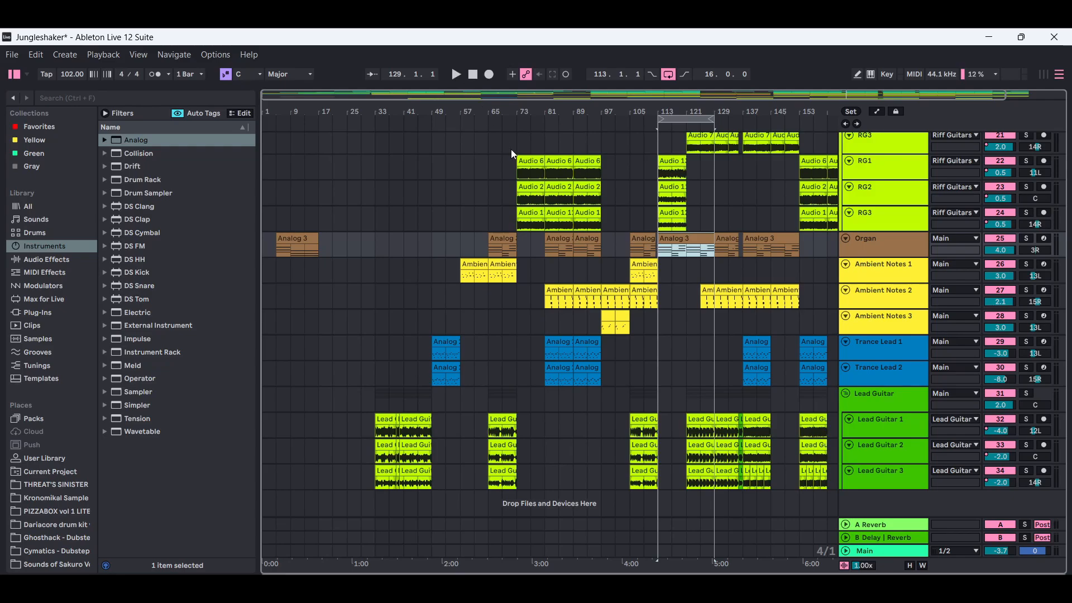
- Compare the Organ and Mid Pad by playing from bar 113 with each track soloed in turn, then stop and unsolo
key("space")
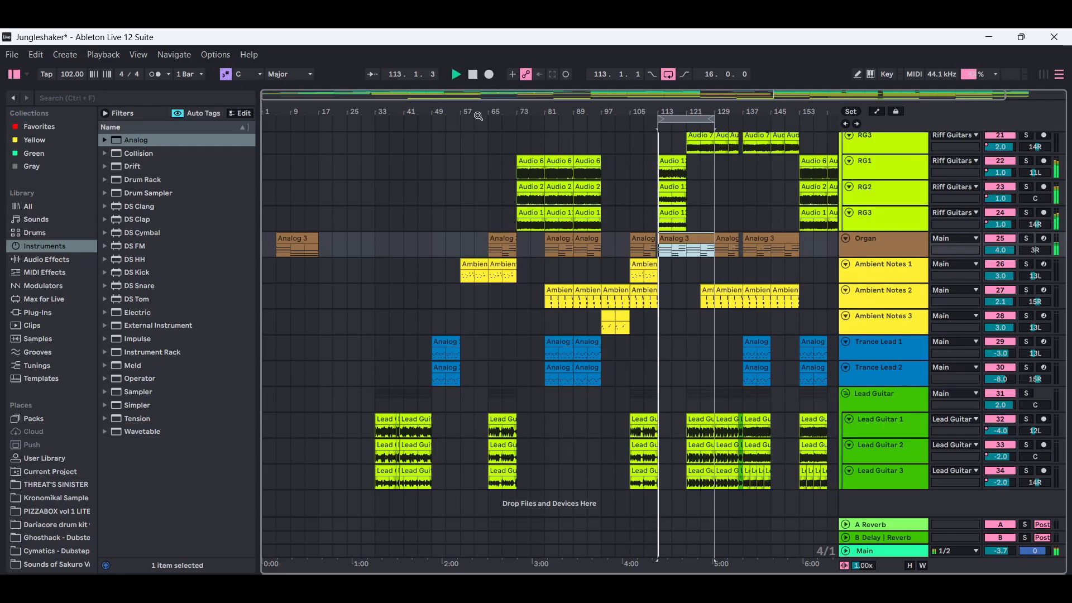
left_click(1027, 237)
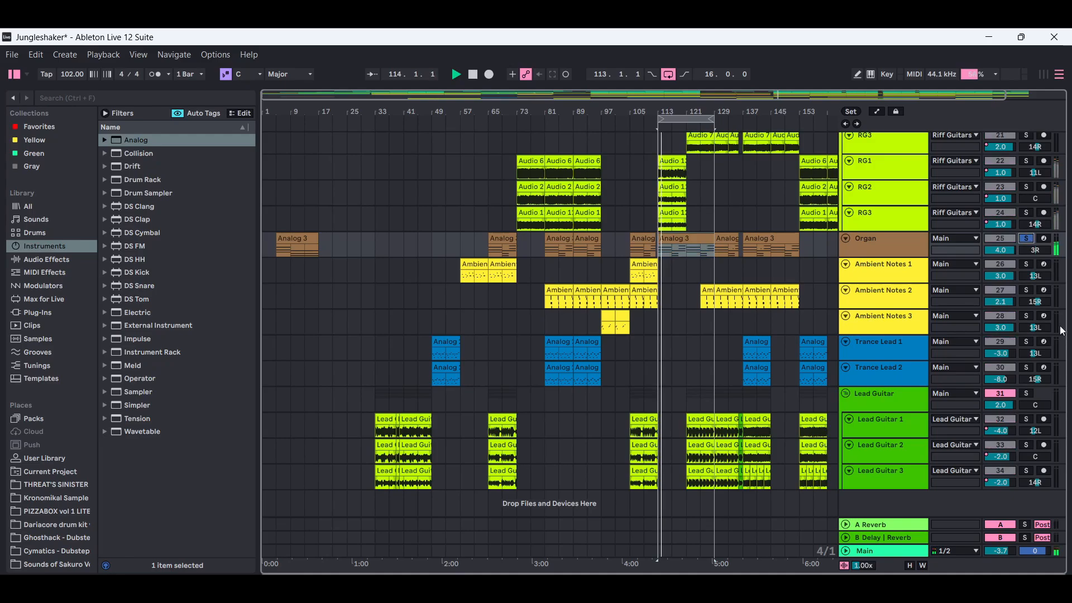
left_click_drag(1063, 361, 1068, 304)
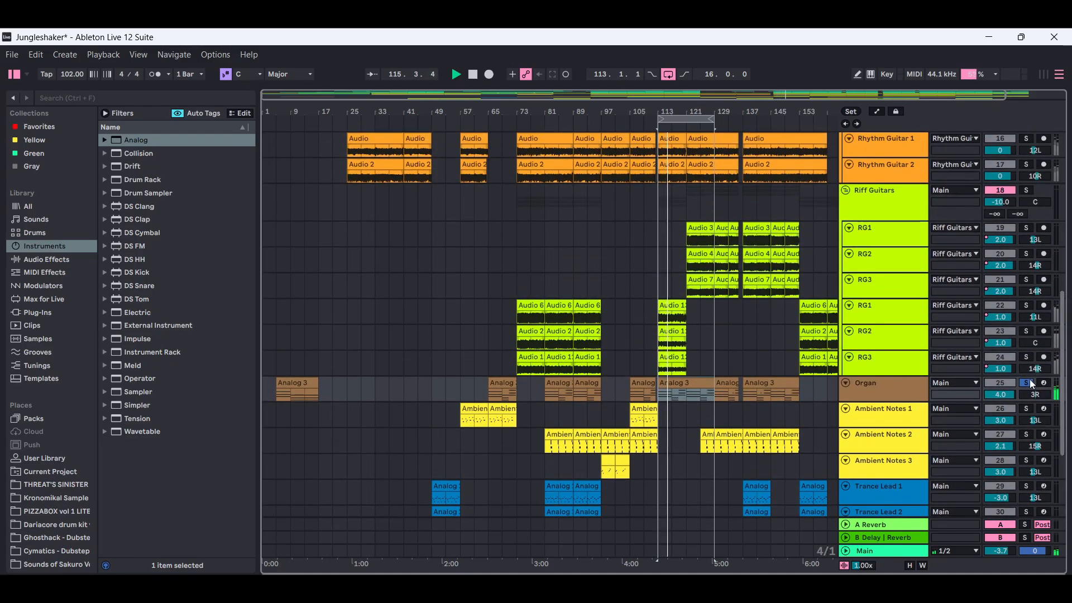
left_click_drag(1063, 368, 1063, 298)
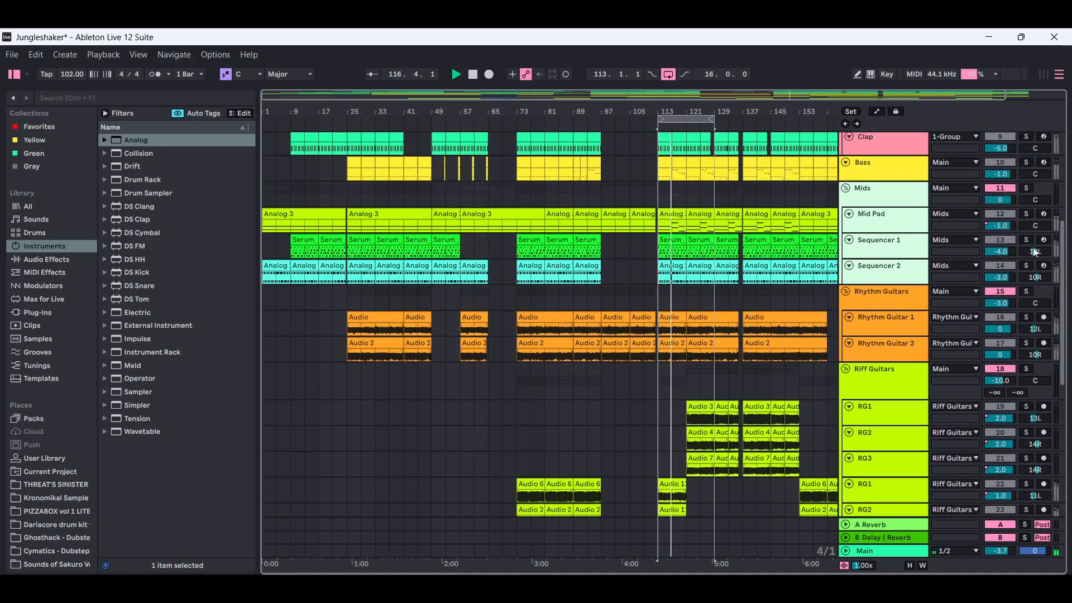
left_click(1025, 213)
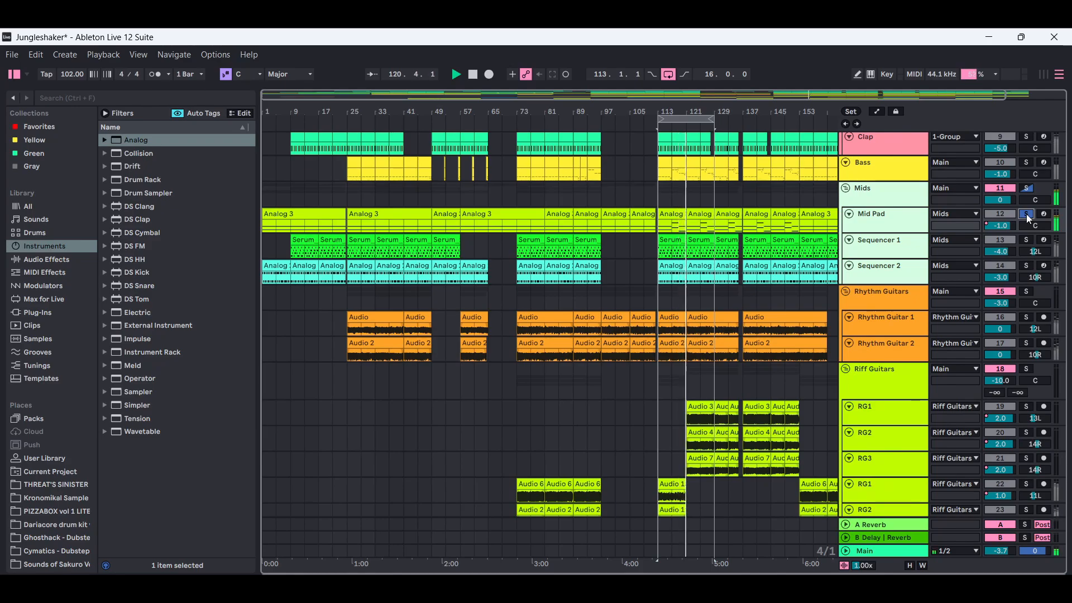
left_click(473, 74)
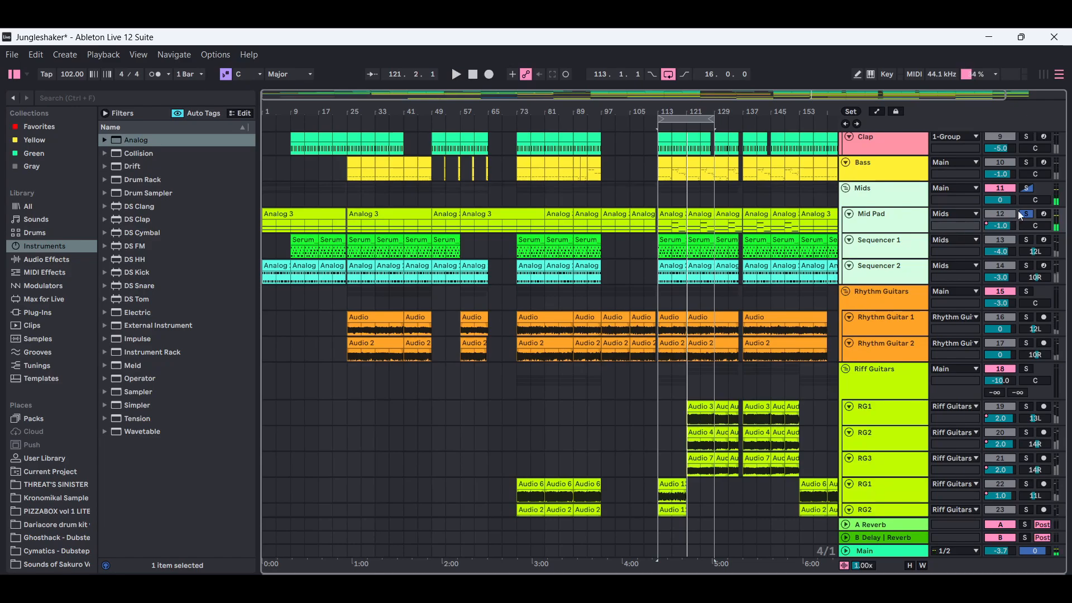
left_click(1029, 218)
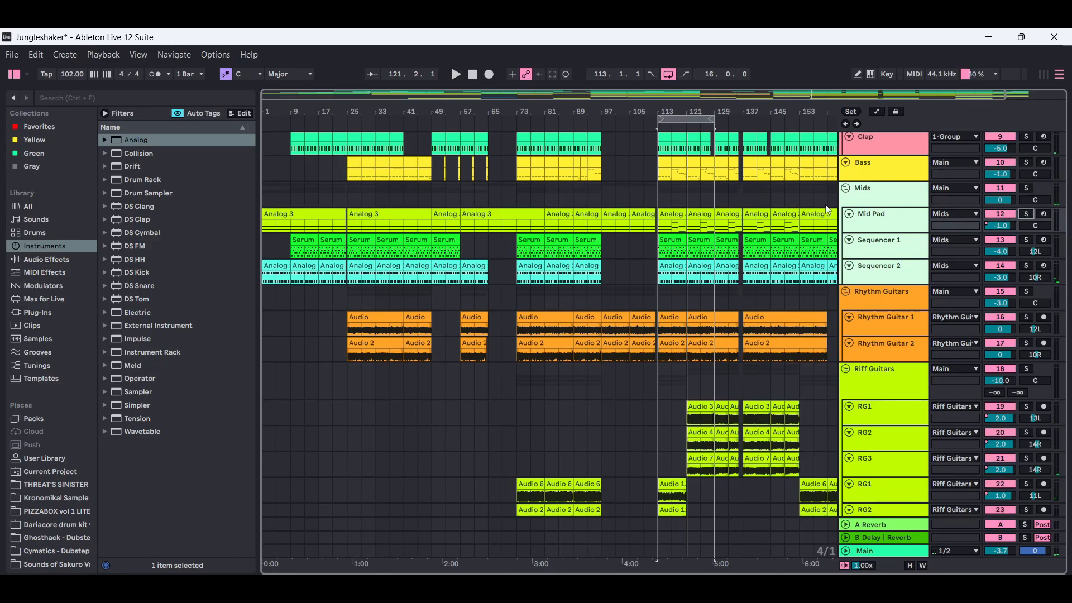
- Review the Mid Pad's two-note voicings in its bar 113 clip again and close the note editor
left_click(676, 218)
double_click(676, 218)
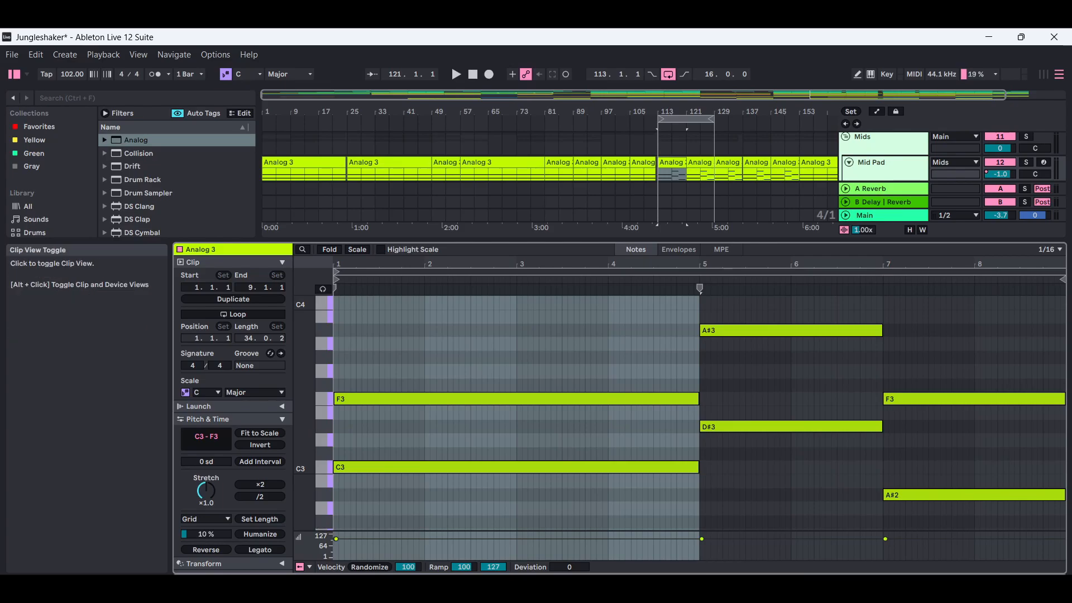
left_click(1060, 349)
scroll(642, 350, "down", 6)
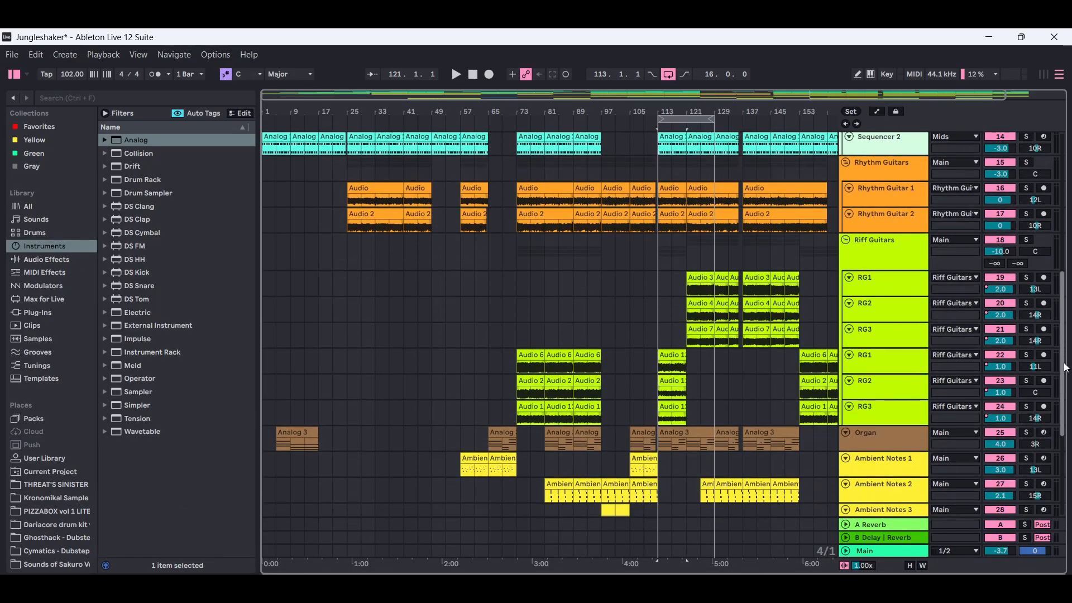
- Review the Organ's chord voicings in its bar 113 clip against the Mid Pad's and close the note editor
double_click(682, 353)
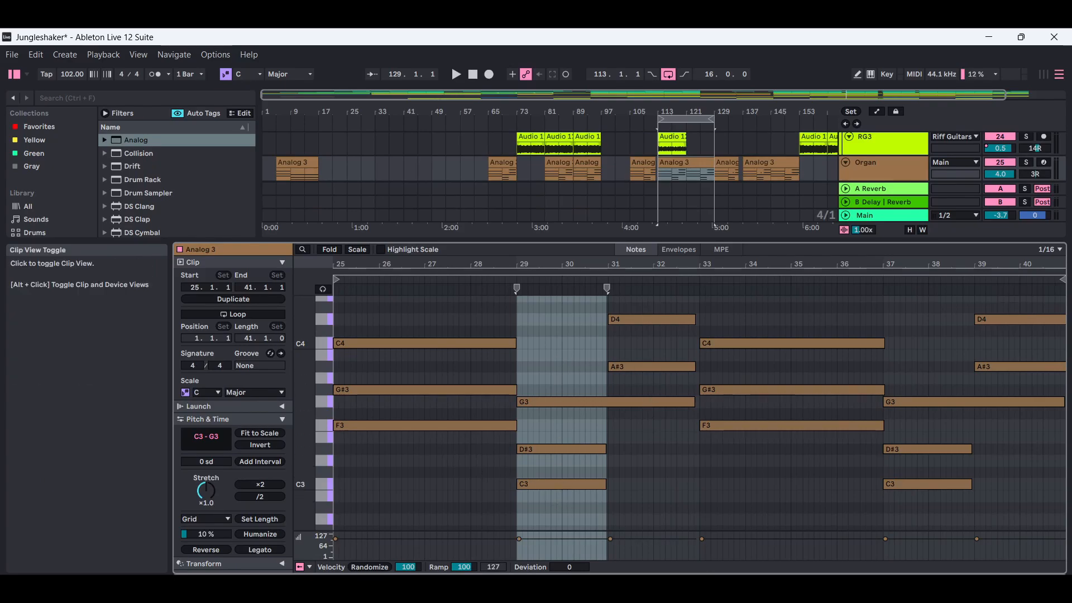
left_click(994, 582)
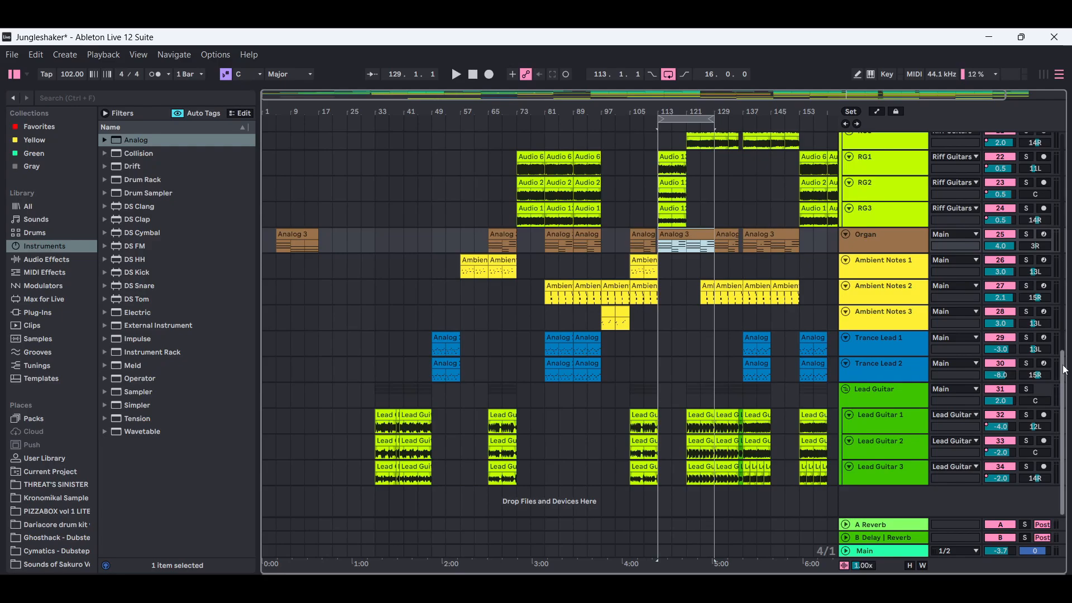
left_click_drag(1065, 370, 1065, 356)
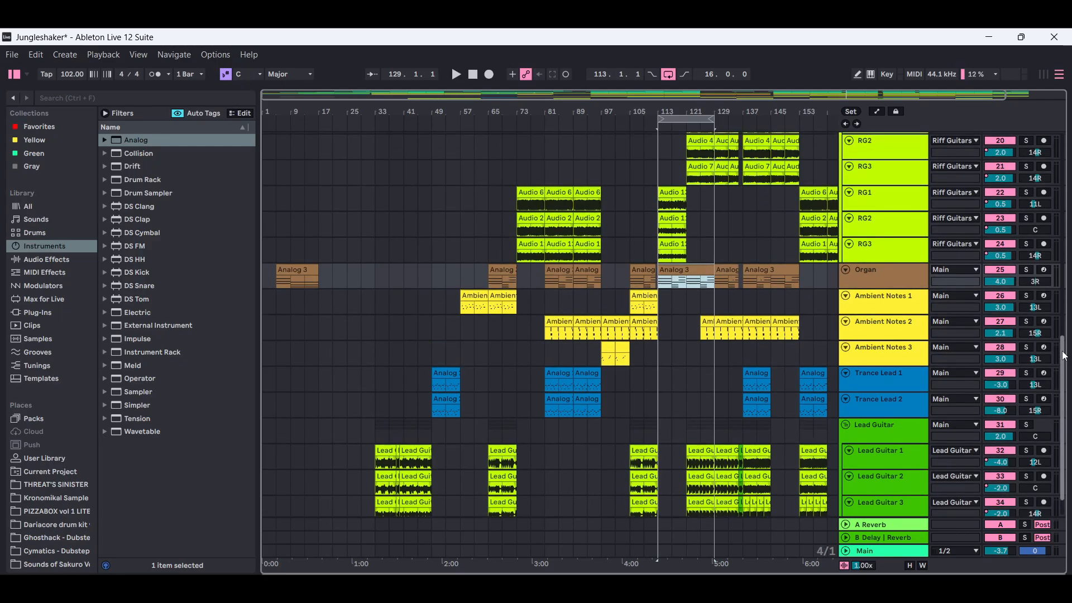